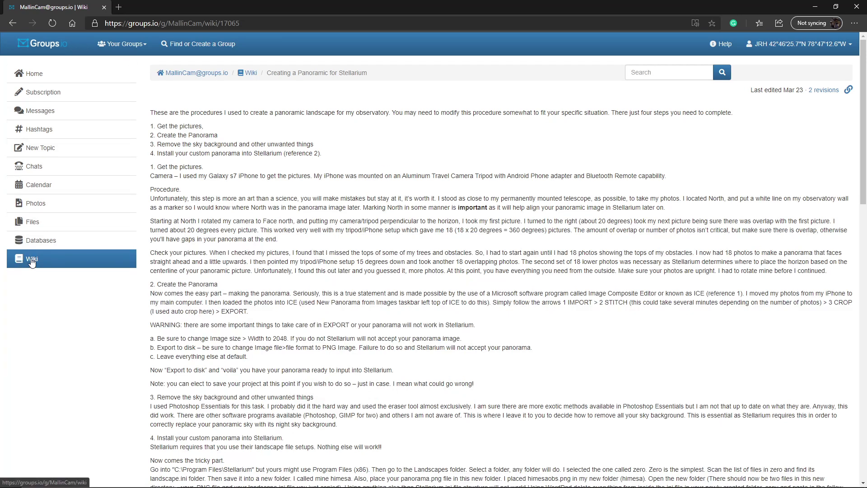
{"action": "left_click", "coordinate": [32, 261]}
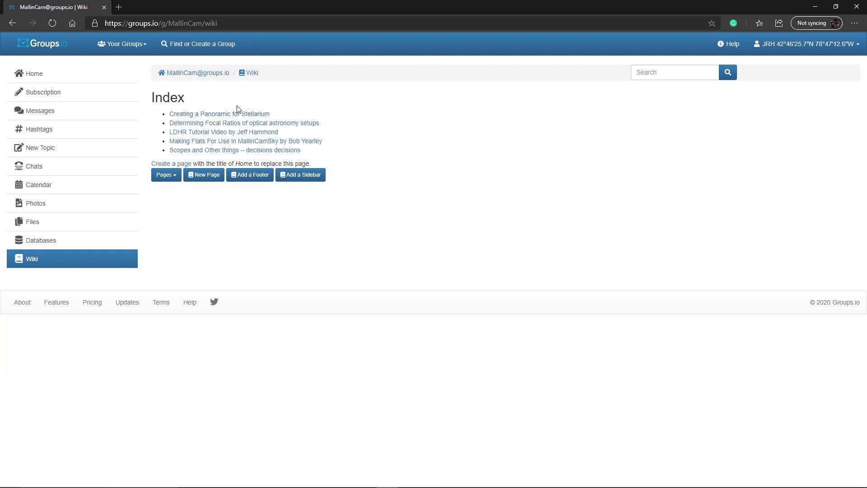
{"action": "left_click", "coordinate": [223, 115]}
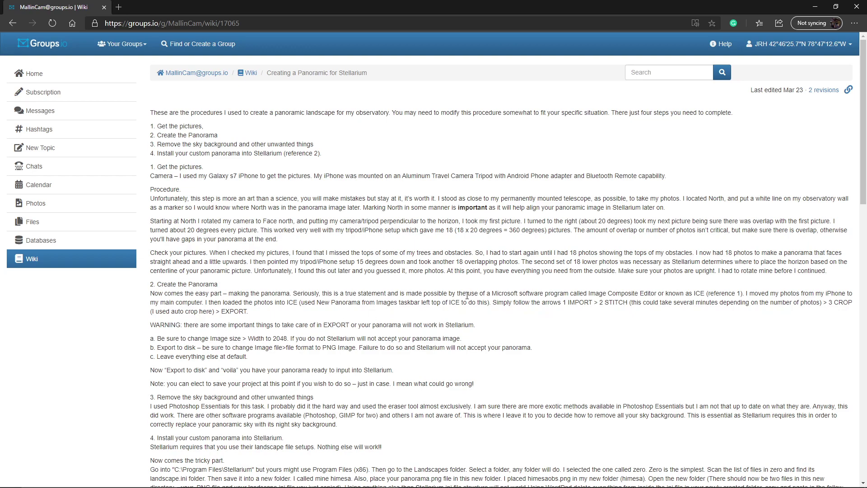
{"action": "scroll", "coordinate": [389, 290], "scroll_direction": "down", "scroll_amount": 20}
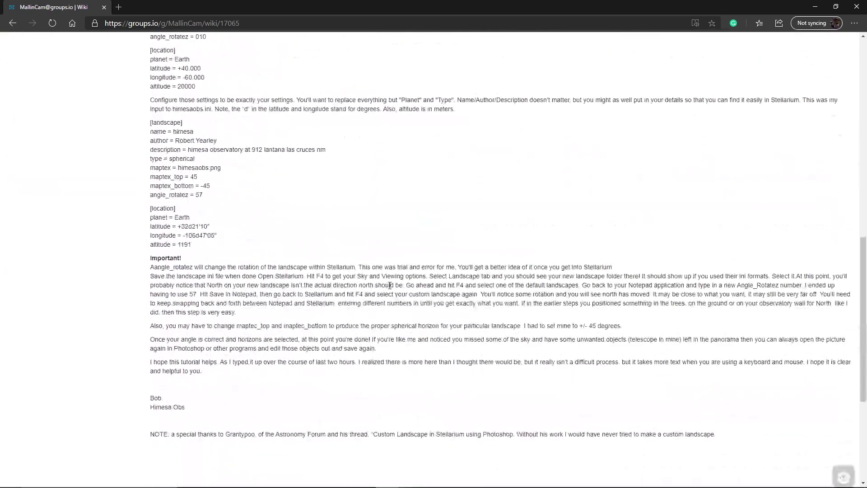
{"action": "scroll", "coordinate": [390, 285], "scroll_direction": "up", "scroll_amount": 20}
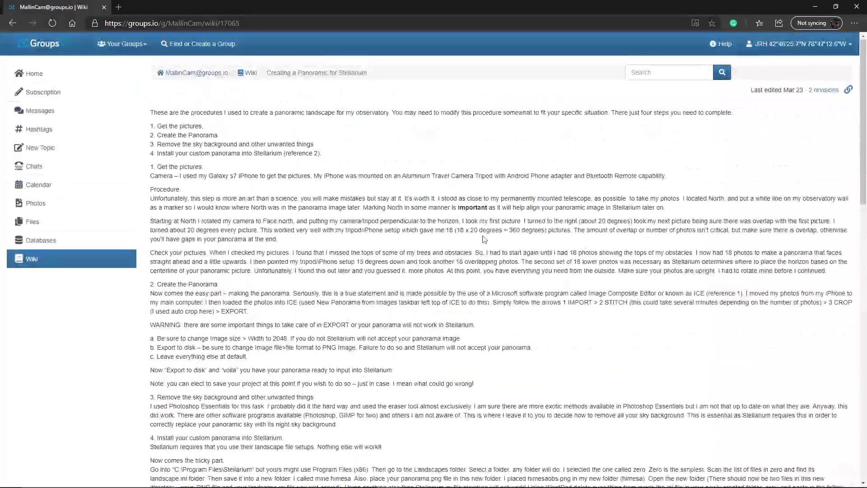
Step: Read the panorama tutorial in Immersive Reader, including the ICE export warnings: width 2048, PNG format
{"action": "left_click", "coordinate": [695, 21]}
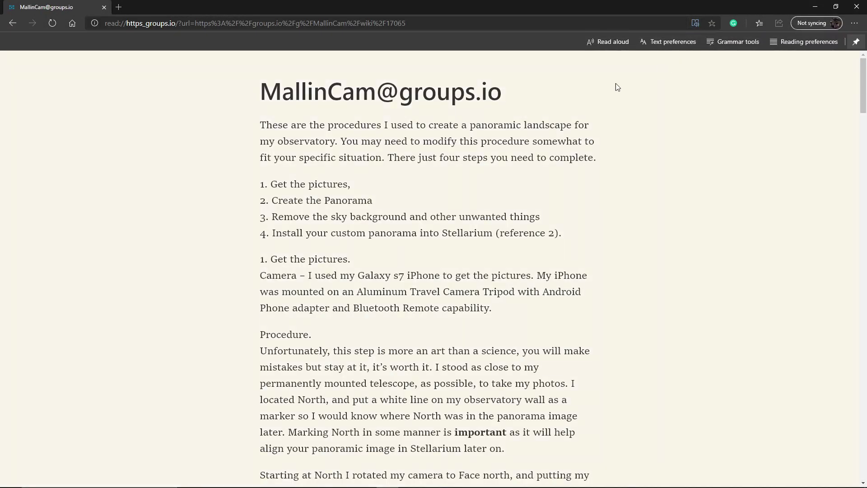
{"action": "scroll", "coordinate": [235, 121], "scroll_direction": "down", "scroll_amount": 10}
{"action": "scroll", "coordinate": [235, 121], "scroll_direction": "down", "scroll_amount": 15}
{"action": "scroll", "coordinate": [235, 120], "scroll_direction": "down", "scroll_amount": 20}
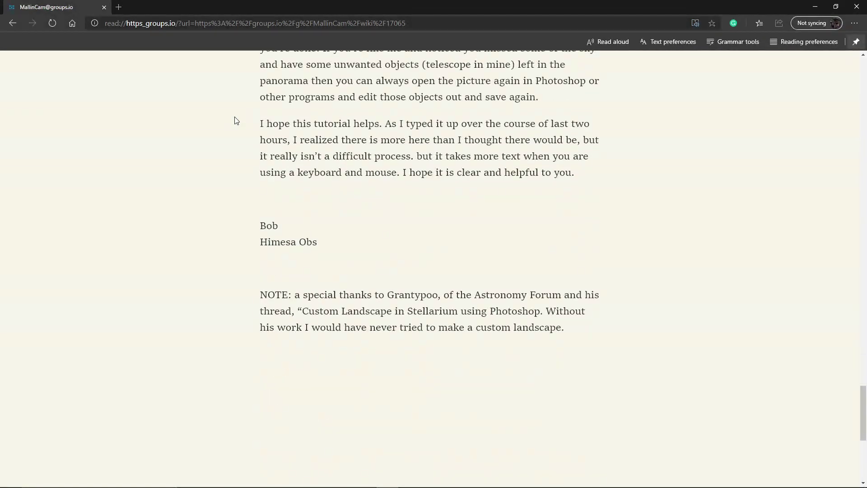
{"action": "scroll", "coordinate": [239, 122], "scroll_direction": "up", "scroll_amount": 20}
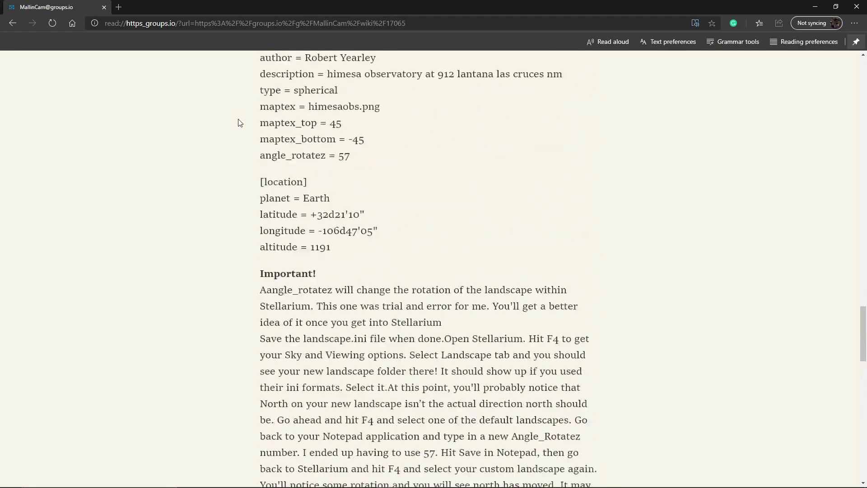
{"action": "scroll", "coordinate": [239, 123], "scroll_direction": "up", "scroll_amount": 20}
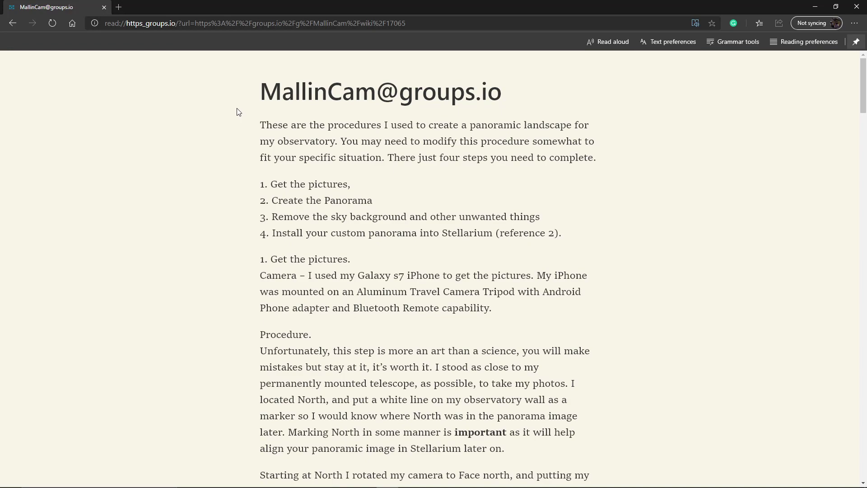
{"action": "scroll", "coordinate": [208, 248], "scroll_direction": "down", "scroll_amount": 12}
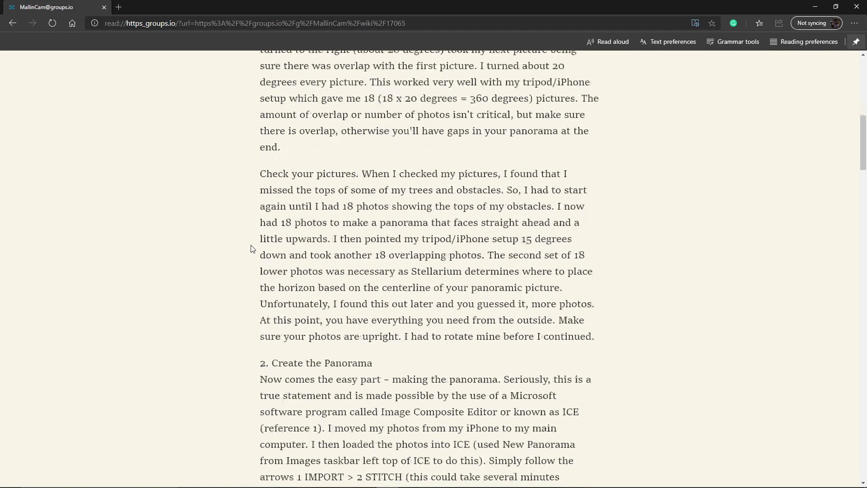
{"action": "scroll", "coordinate": [253, 249], "scroll_direction": "down", "scroll_amount": 7}
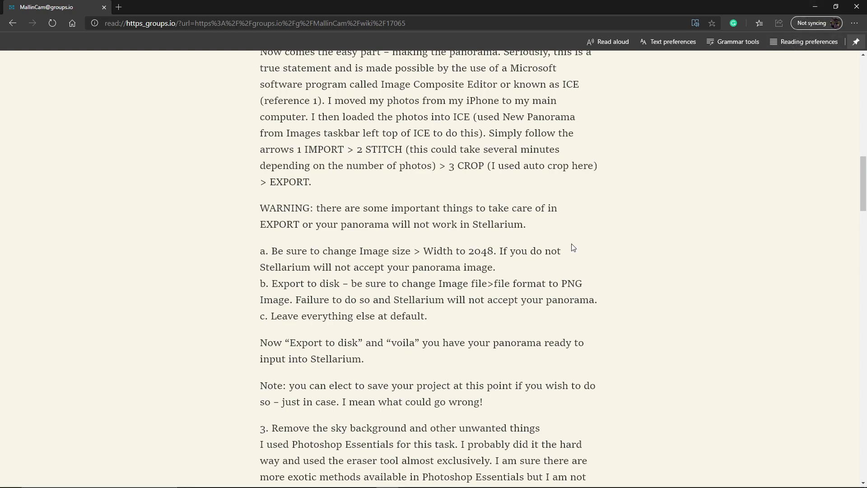
Step: Scroll the reading view to the landscape.ini template showing type = spherical and the [location] values
{"action": "scroll", "coordinate": [518, 251], "scroll_direction": "down", "scroll_amount": 10}
{"action": "scroll", "coordinate": [518, 250], "scroll_direction": "down", "scroll_amount": 6}
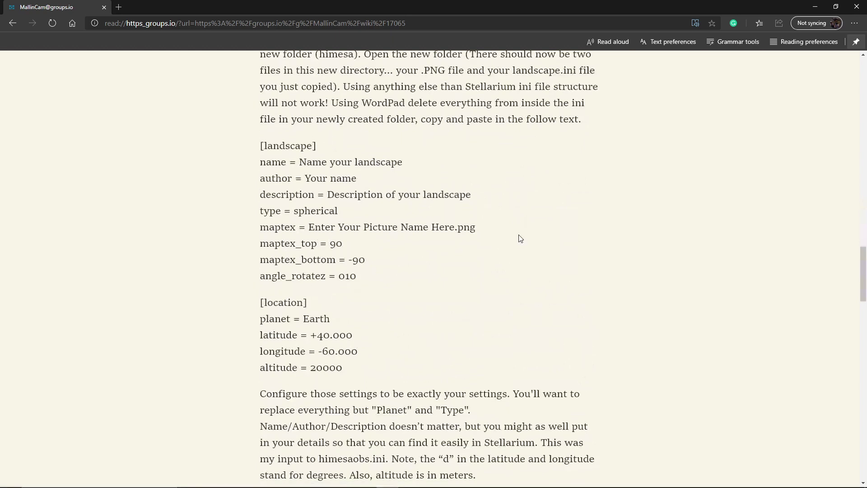
{"action": "scroll", "coordinate": [532, 223], "scroll_direction": "up", "scroll_amount": 1}
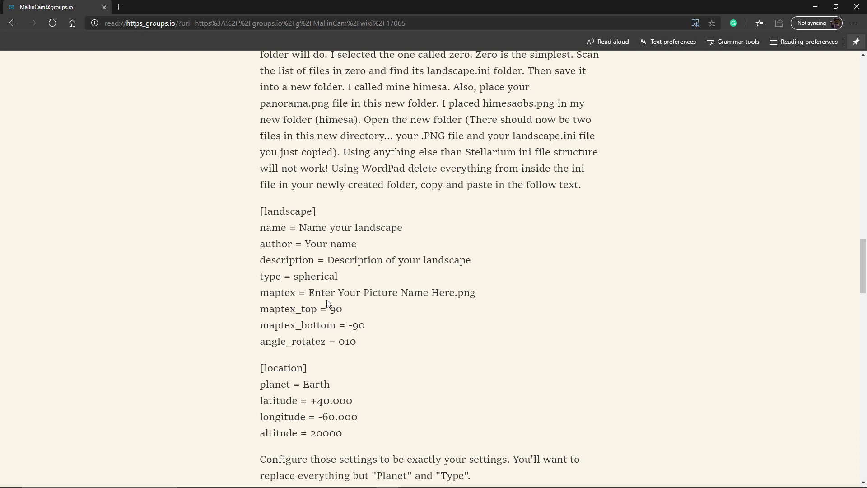
Step: Open File Explorer at C:\Program Files\Stellarium\landscapes\Driveway, then minimize it
{"action": "left_click", "coordinate": [234, 479]}
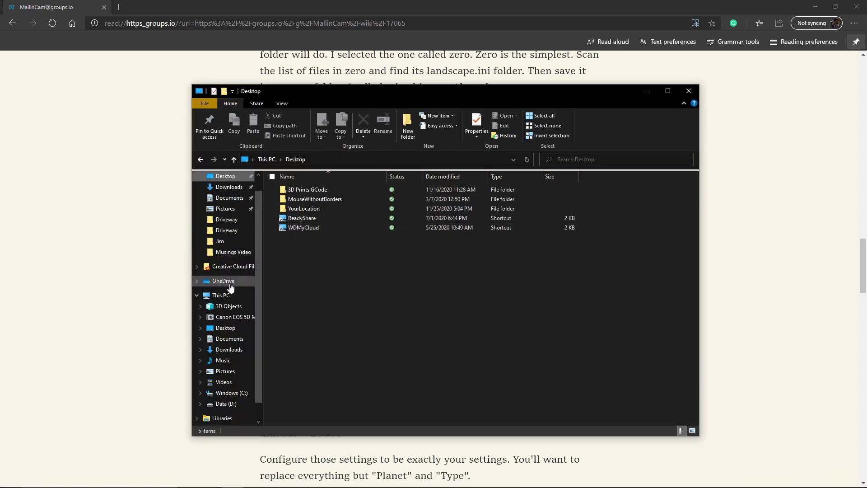
{"action": "left_click", "coordinate": [222, 295]}
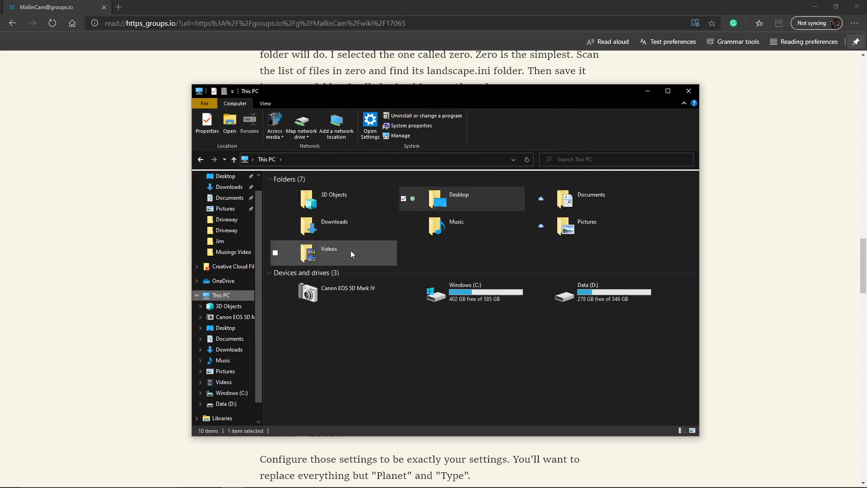
{"action": "left_click", "coordinate": [457, 291]}
{"action": "double_click", "coordinate": [457, 292]}
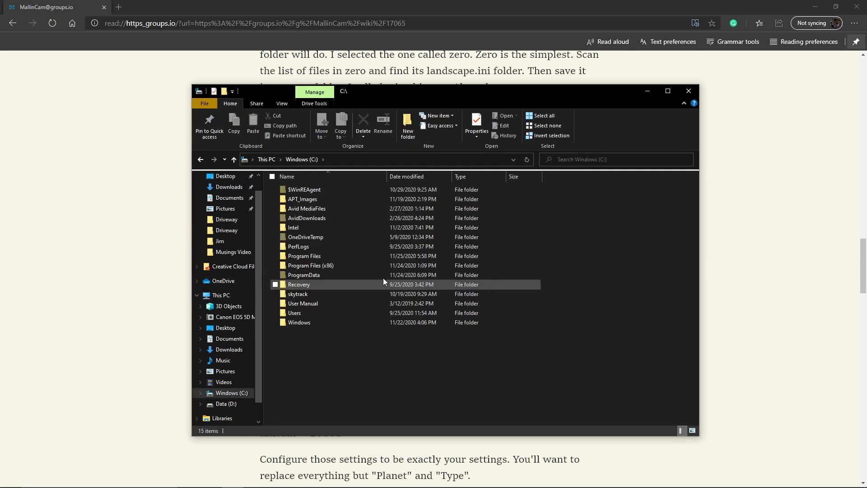
{"action": "double_click", "coordinate": [335, 256]}
{"action": "scroll", "coordinate": [325, 299], "scroll_direction": "down", "scroll_amount": 3}
{"action": "scroll", "coordinate": [325, 298], "scroll_direction": "down", "scroll_amount": 3}
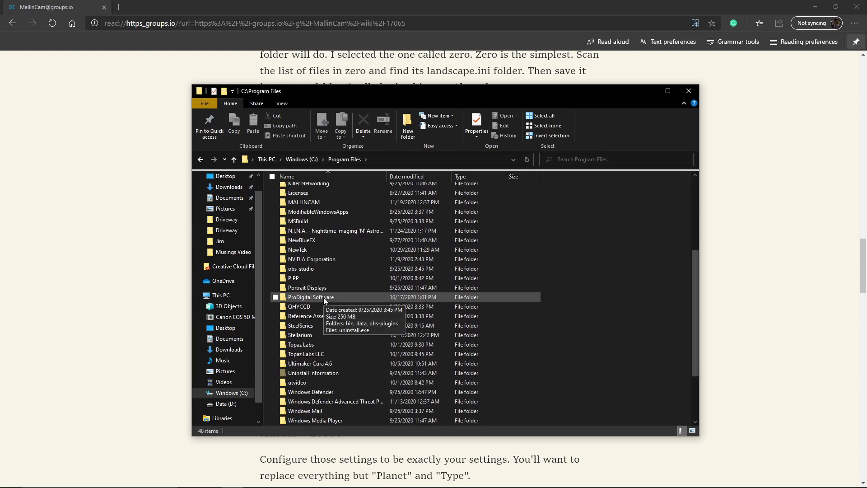
{"action": "double_click", "coordinate": [318, 331]}
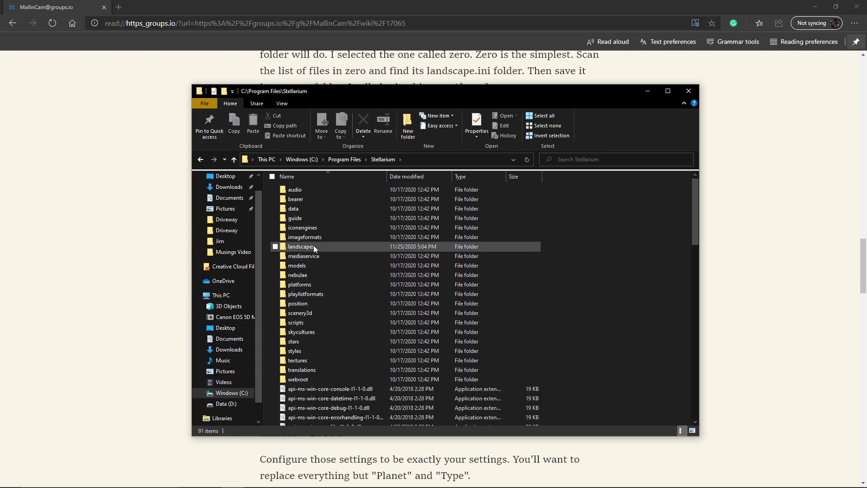
{"action": "double_click", "coordinate": [313, 246]}
{"action": "double_click", "coordinate": [316, 191]}
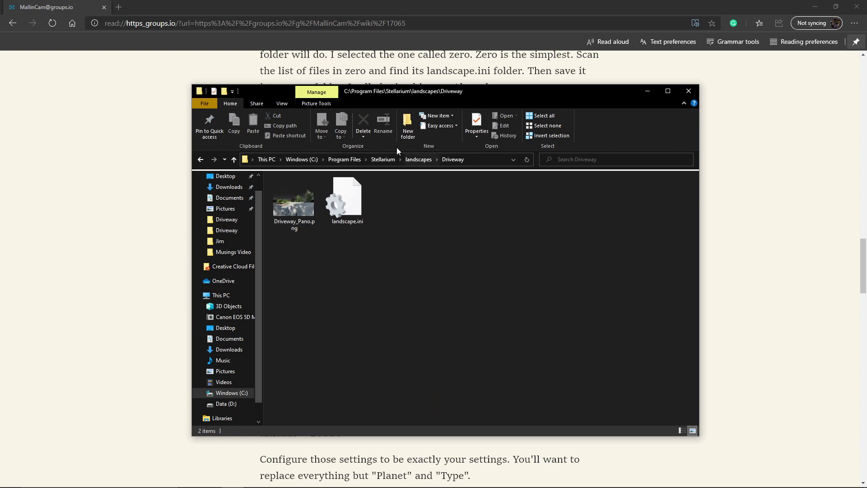
{"action": "left_click", "coordinate": [90, 151]}
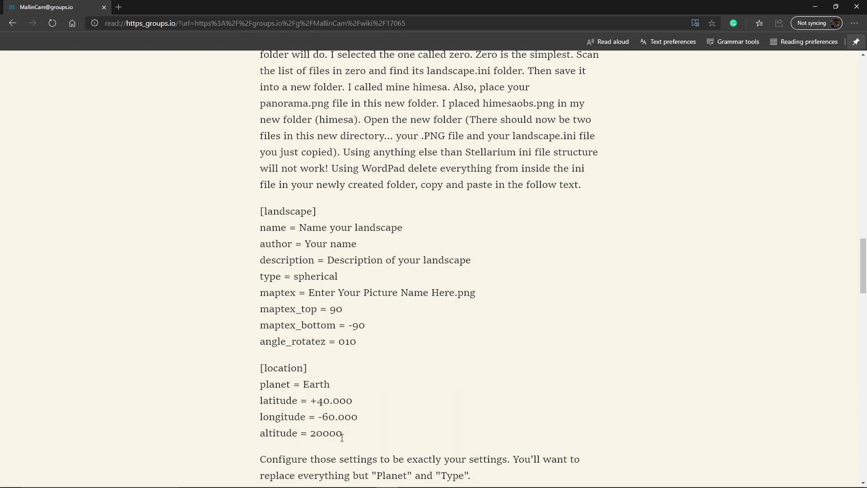
Step: Scroll the ini template a little further, then restore the Driveway folder window from the taskbar
{"action": "scroll", "coordinate": [342, 436], "scroll_direction": "down", "scroll_amount": 1}
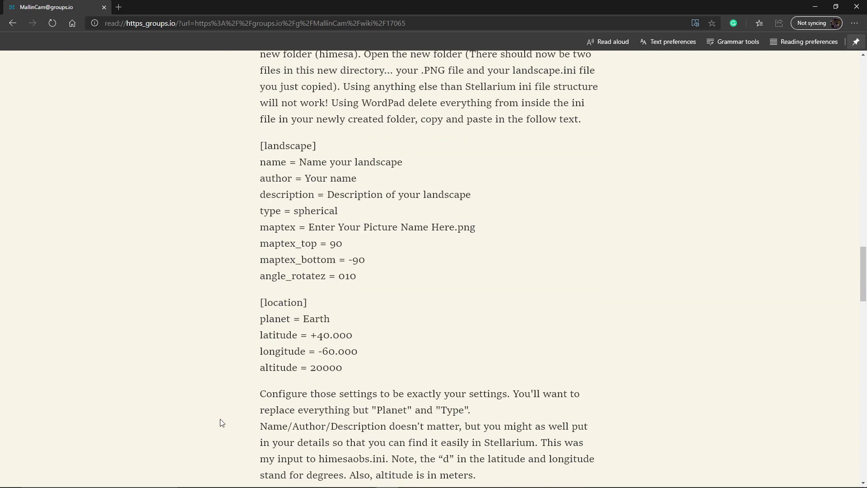
{"action": "left_click", "coordinate": [239, 478]}
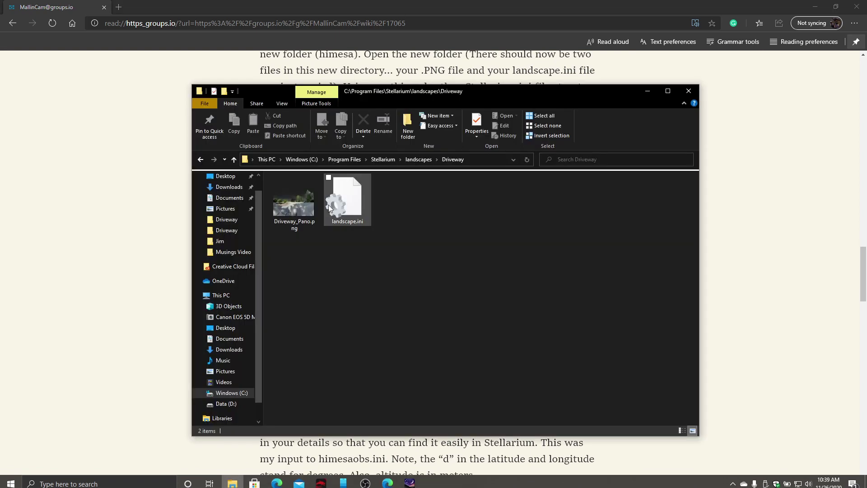
{"action": "double_click", "coordinate": [348, 188]}
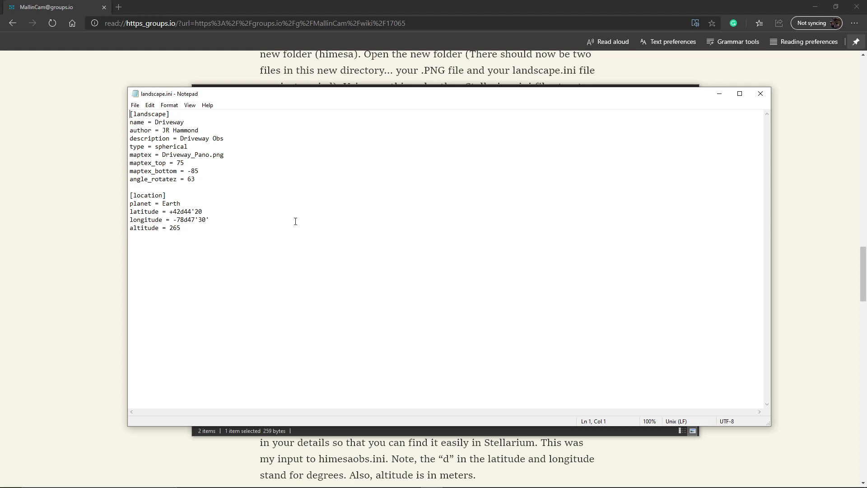
{"action": "left_click", "coordinate": [761, 95]}
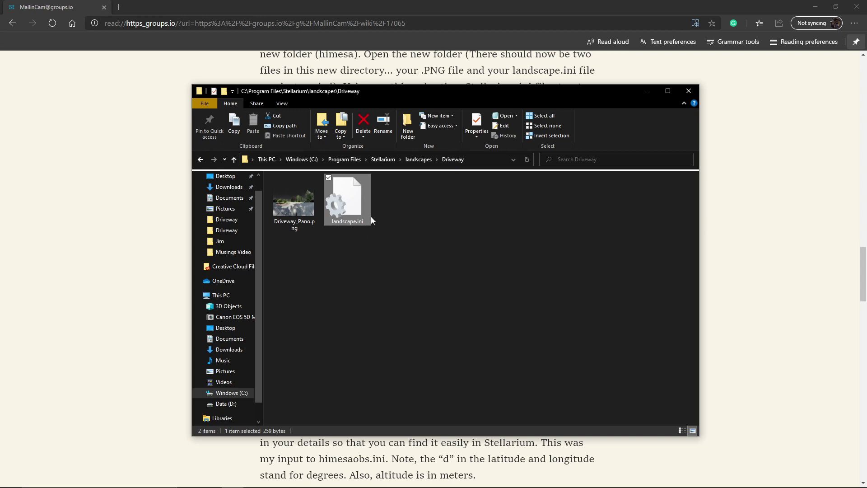
Step: Open Driveway_Pano.png from the Driveway folder in Windows Photos
{"action": "left_click", "coordinate": [284, 199]}
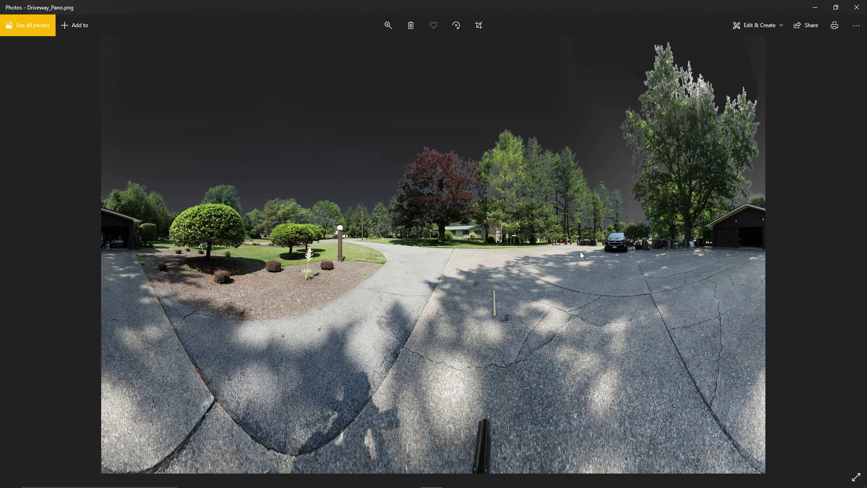
Step: Close Photos, switch to Stellarium, and close the Landscape settings window
{"action": "left_click", "coordinate": [856, 7]}
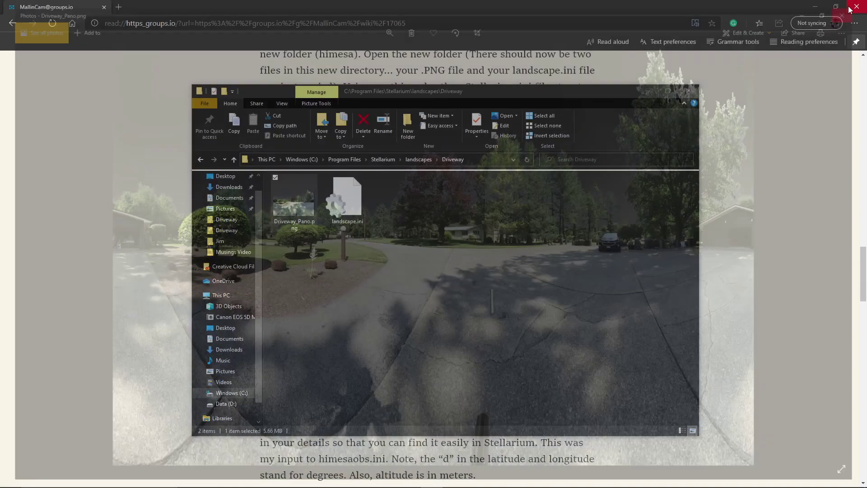
{"action": "mouse_move", "coordinate": [210, 480]}
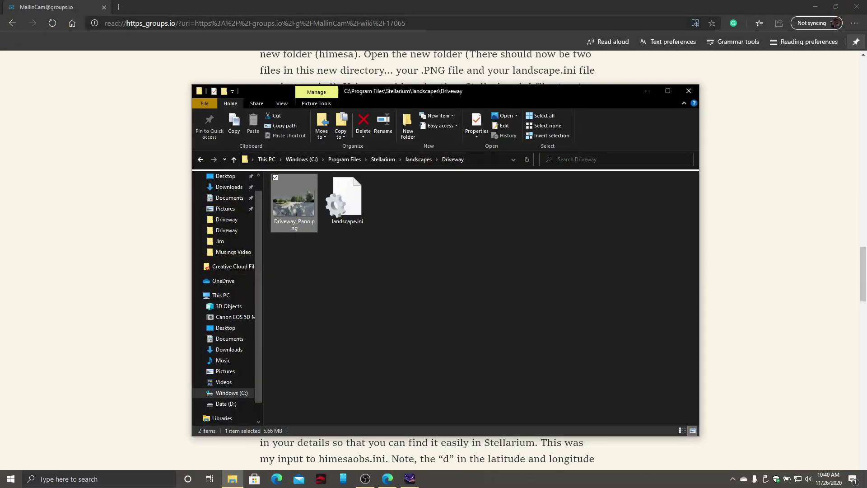
{"action": "left_click", "coordinate": [409, 478]}
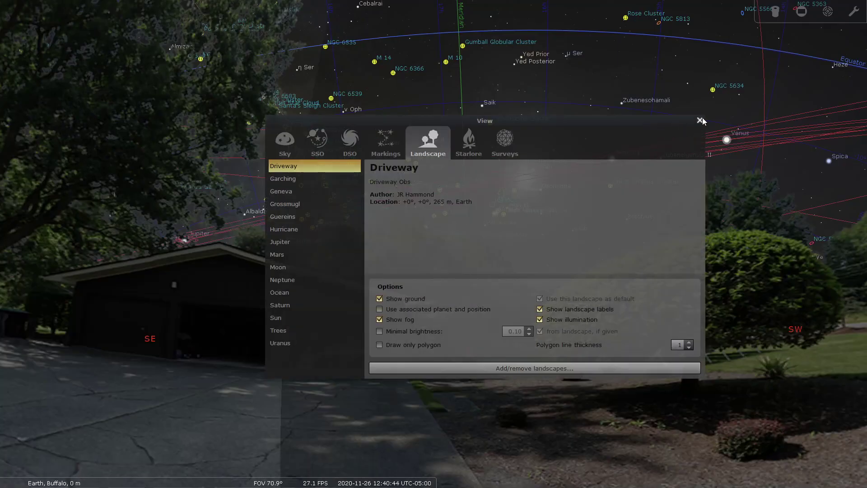
{"action": "left_click", "coordinate": [700, 120]}
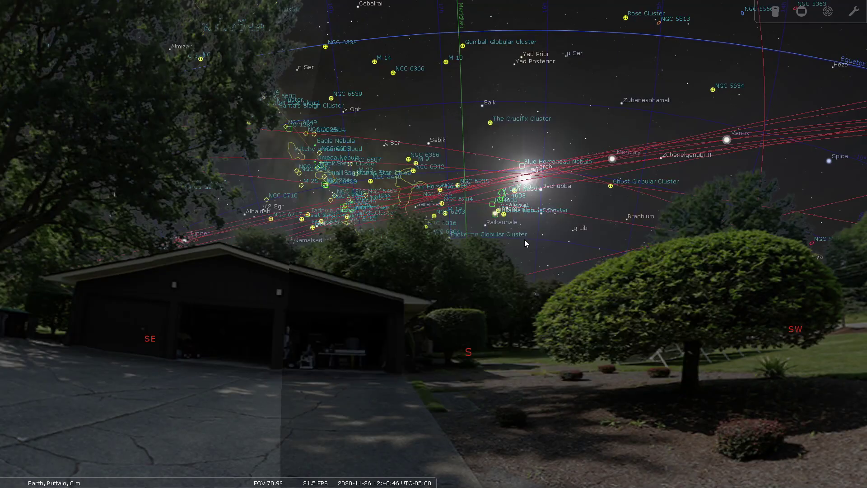
Step: Drag the view down to the horizon and turn it to face north, with Polaris above the trees
{"action": "left_click_drag", "start_coordinate": [274, 316], "coordinate": [302, 272]}
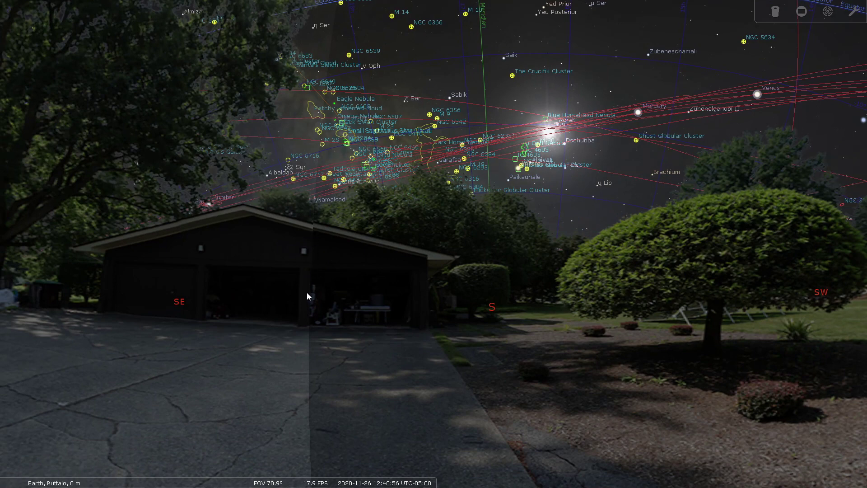
{"action": "left_click_drag", "start_coordinate": [316, 305], "coordinate": [319, 251]}
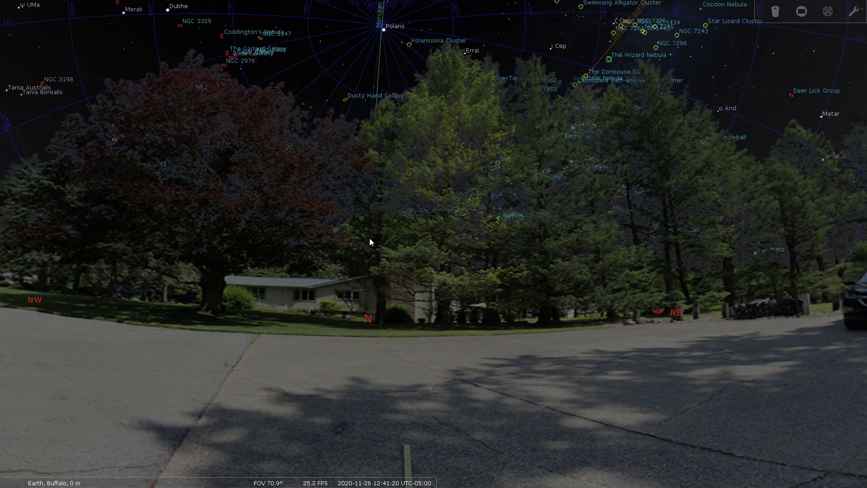
{"action": "left_click_drag", "start_coordinate": [368, 242], "coordinate": [403, 233]}
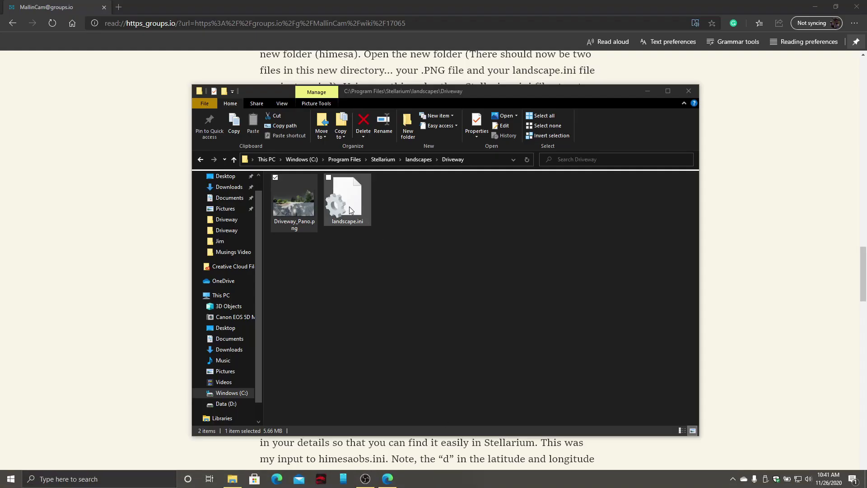
Step: Cut landscape.ini from the Driveway folder and paste it onto the Desktop, approving the access prompt
{"action": "left_click", "coordinate": [351, 205]}
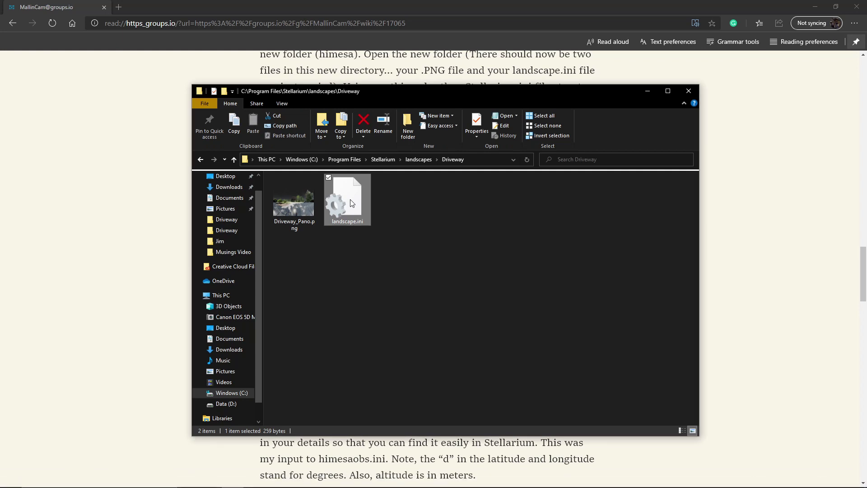
{"action": "key", "text": "ctrl+x"}
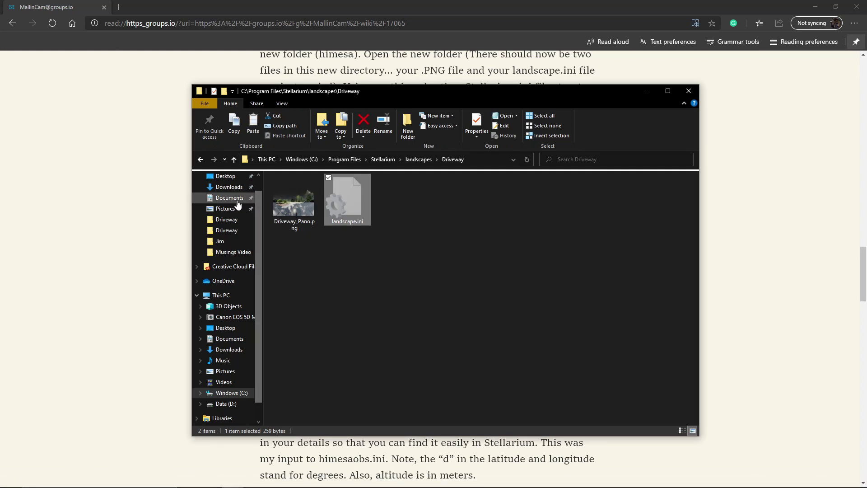
{"action": "left_click", "coordinate": [223, 177]}
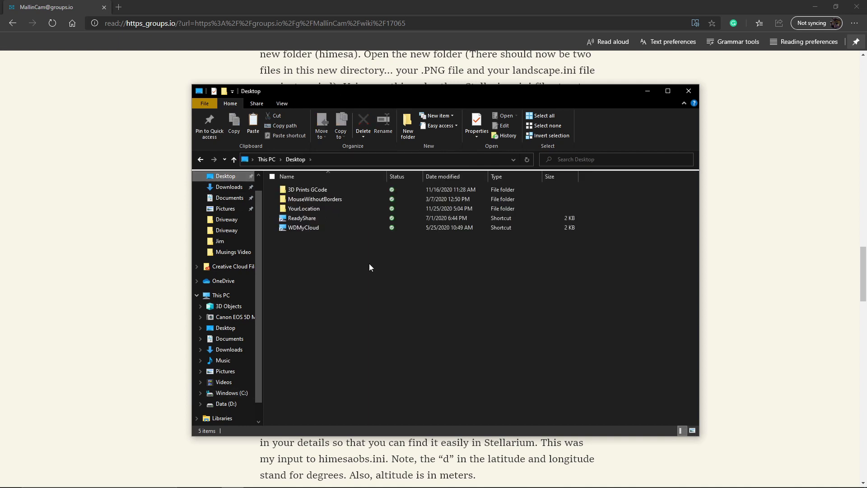
{"action": "key", "text": "ctrl+v"}
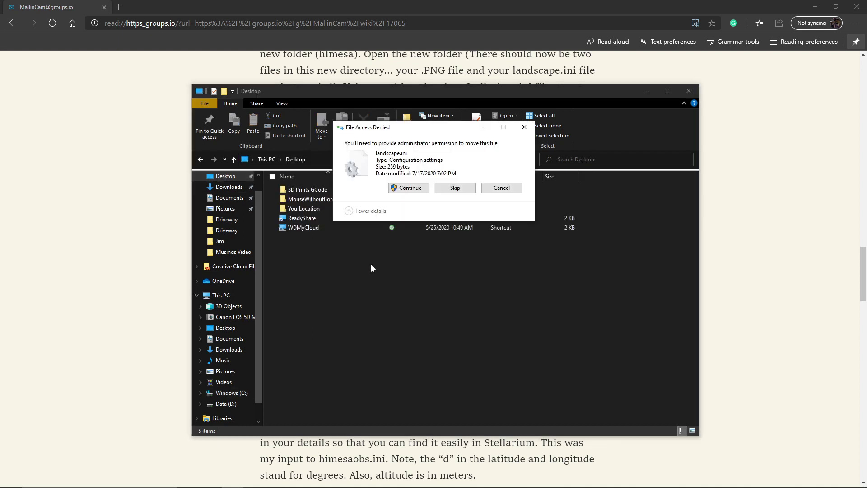
{"action": "left_click", "coordinate": [419, 191]}
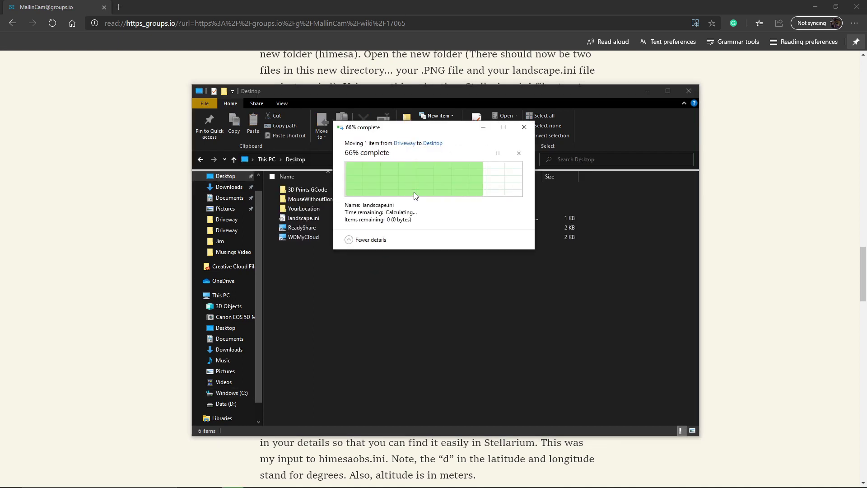
Step: Open landscape.ini in Notepad, change angle_rotatez from 63 to 50, and save on closing
{"action": "double_click", "coordinate": [307, 218]}
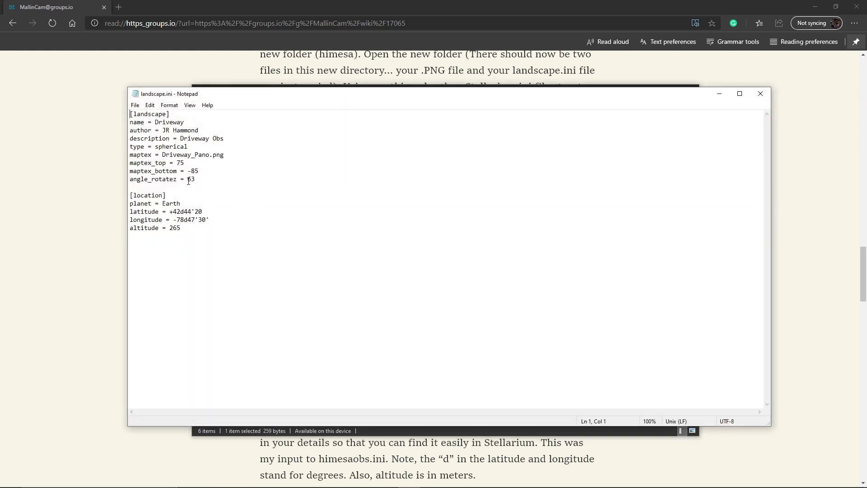
{"action": "double_click", "coordinate": [190, 179]}
{"action": "type", "text": "50"}
{"action": "left_click", "coordinate": [761, 94]}
{"action": "left_click", "coordinate": [407, 254]}
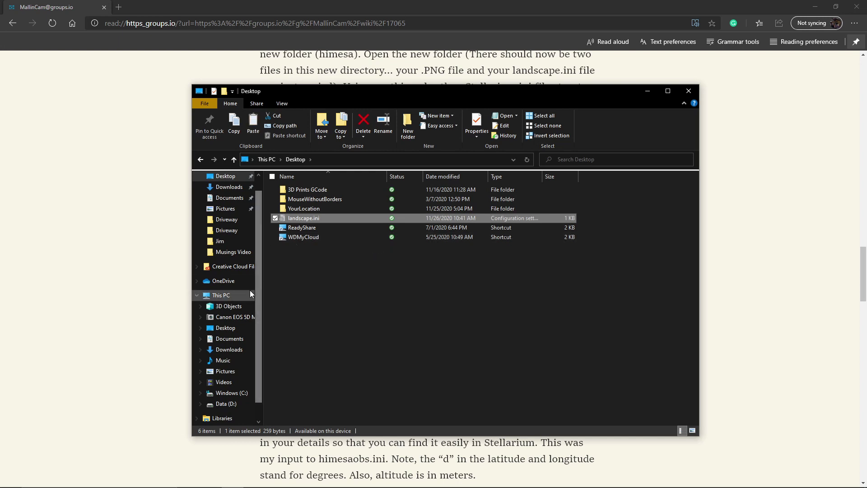
Step: Browse to C:\Program Files\Stellarium\landscapes\Driveway and paste the edited landscape.ini there
{"action": "left_click", "coordinate": [221, 296]}
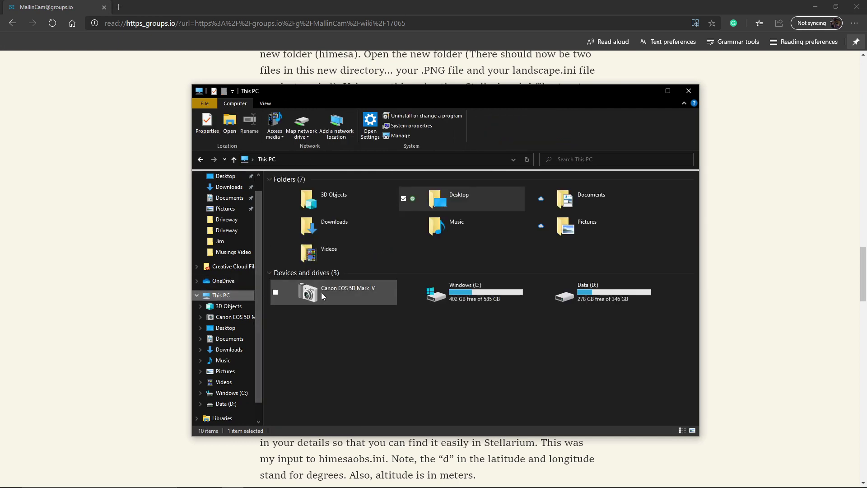
{"action": "double_click", "coordinate": [453, 288]}
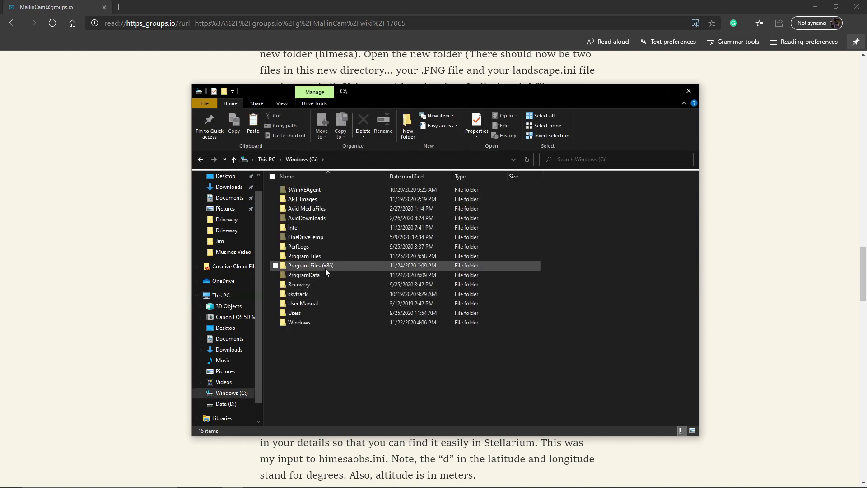
{"action": "left_click", "coordinate": [318, 256]}
{"action": "double_click", "coordinate": [319, 256]}
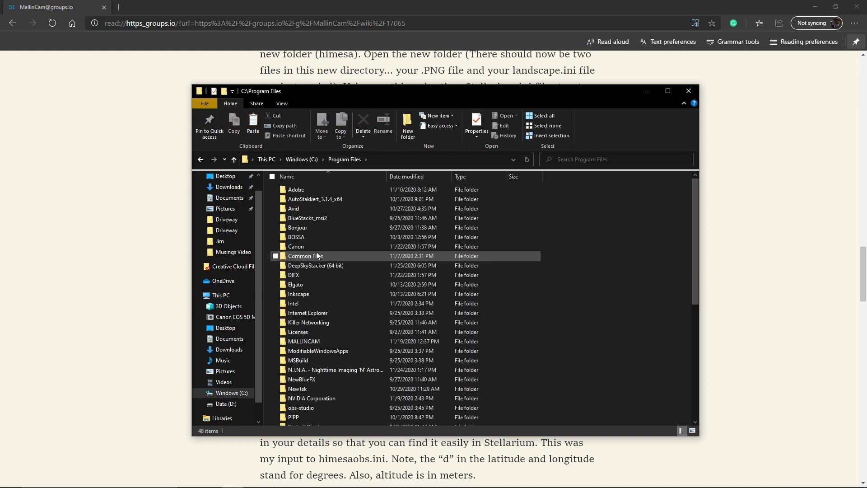
{"action": "scroll", "coordinate": [304, 355], "scroll_direction": "down", "scroll_amount": 3}
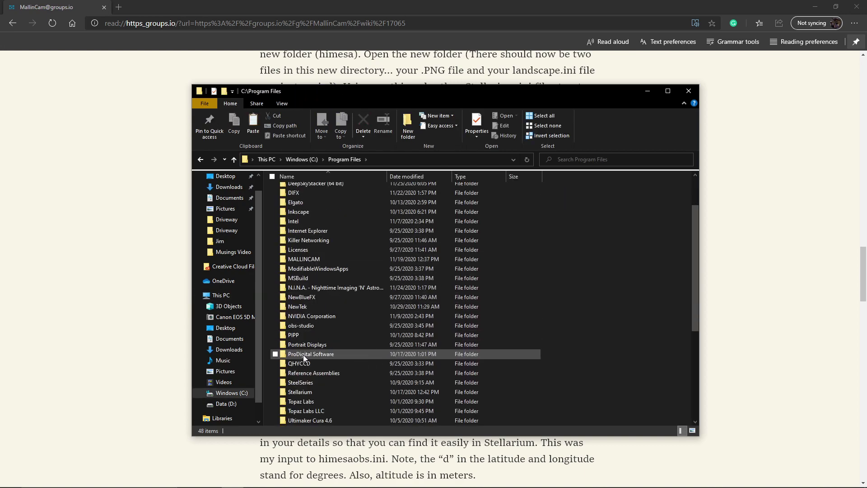
{"action": "left_click", "coordinate": [303, 391]}
{"action": "double_click", "coordinate": [302, 391]}
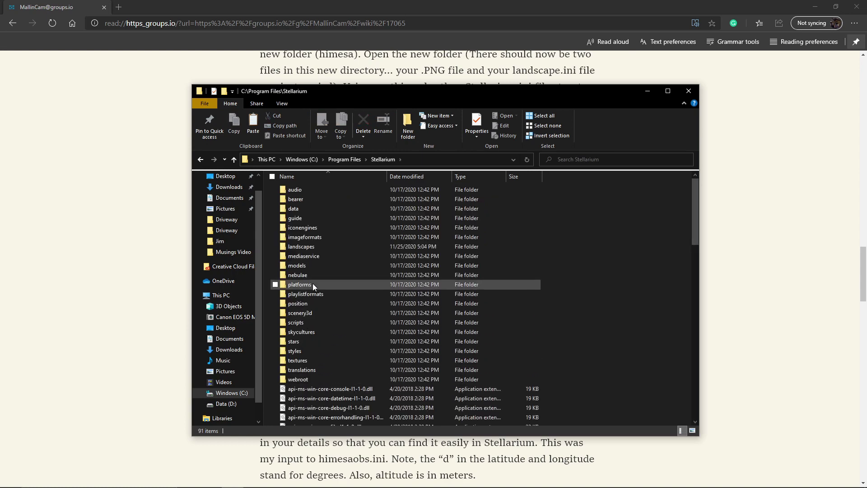
{"action": "double_click", "coordinate": [316, 248]}
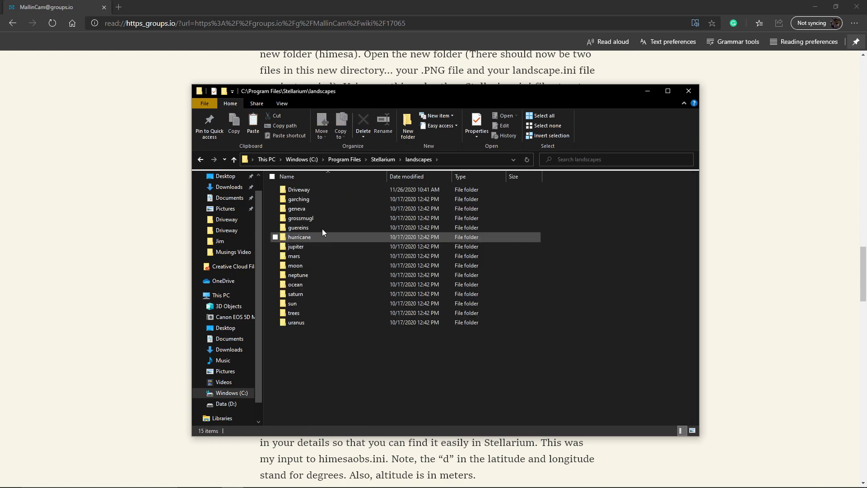
{"action": "double_click", "coordinate": [329, 190]}
{"action": "key", "text": "ctrl+v"}
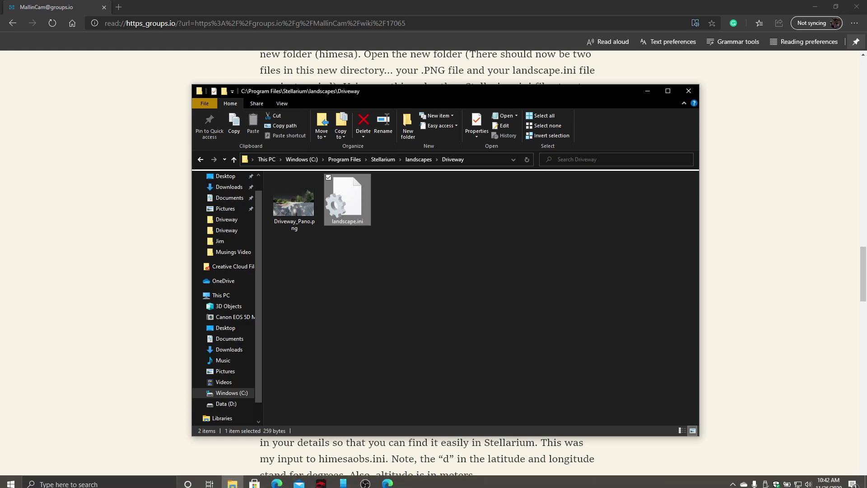
Step: Relaunch Stellarium and pan the Driveway view to compare the N horizon marker with Polaris
{"action": "left_click", "coordinate": [12, 479]}
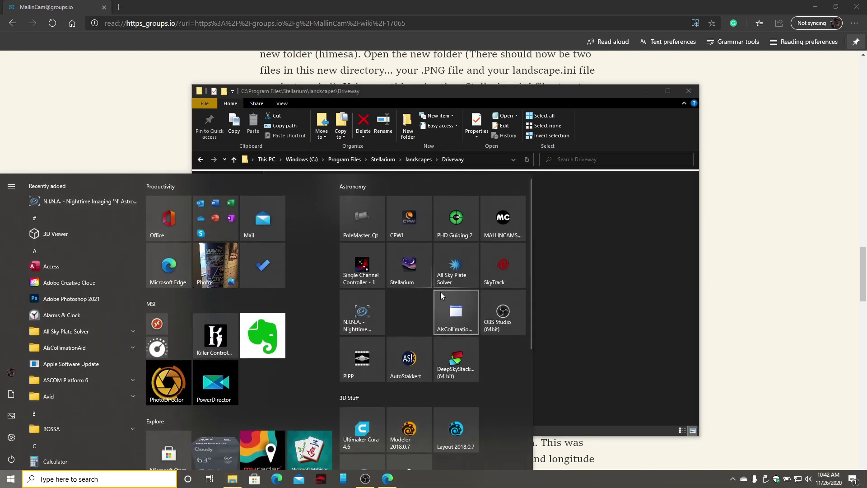
{"action": "left_click", "coordinate": [392, 267]}
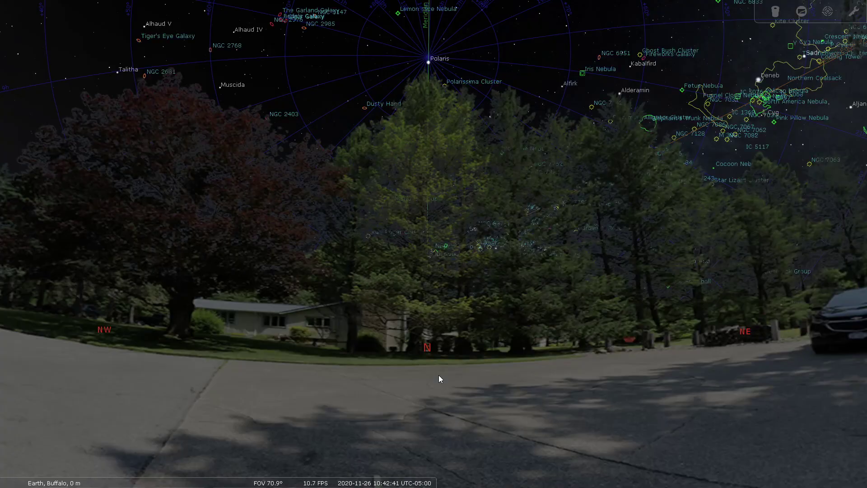
{"action": "left_click_drag", "start_coordinate": [445, 392], "coordinate": [444, 356]}
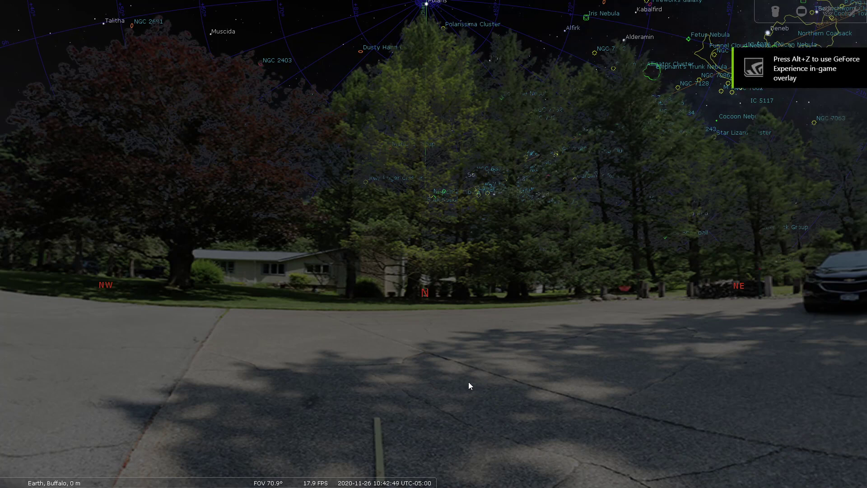
{"action": "left_click_drag", "start_coordinate": [467, 375], "coordinate": [450, 308]}
{"action": "left_click_drag", "start_coordinate": [452, 381], "coordinate": [451, 408]}
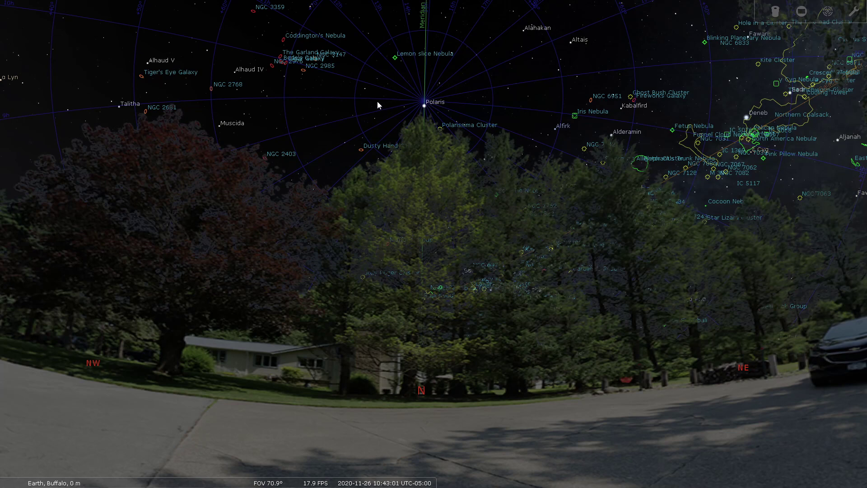
{"action": "left_click_drag", "start_coordinate": [457, 148], "coordinate": [459, 106]}
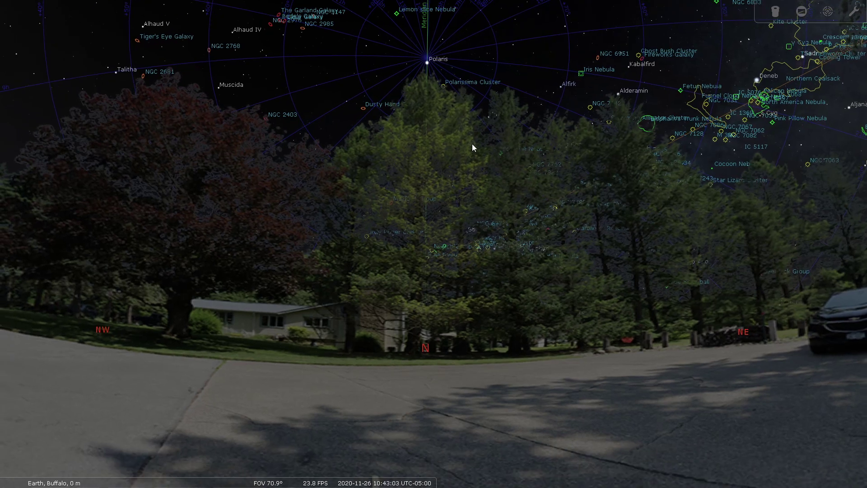
Step: Close Stellarium and move landscape.ini from the Driveway folder onto the Desktop
{"action": "left_click", "coordinate": [426, 478]}
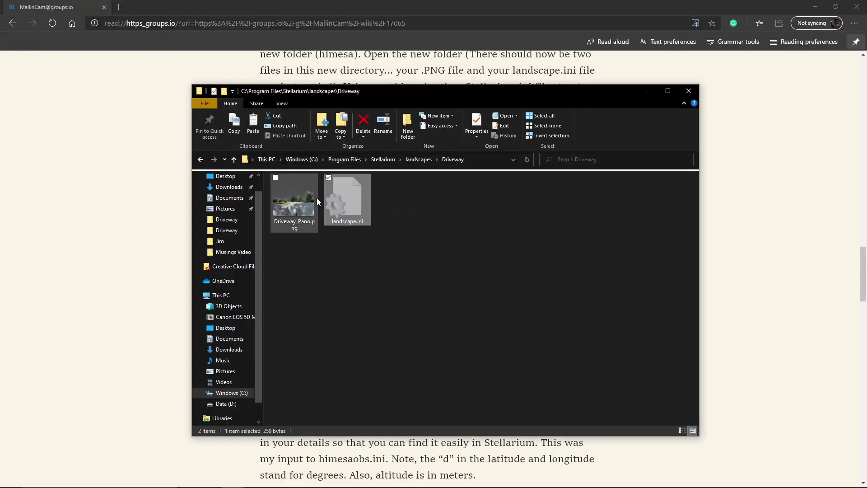
{"action": "left_click", "coordinate": [227, 176]}
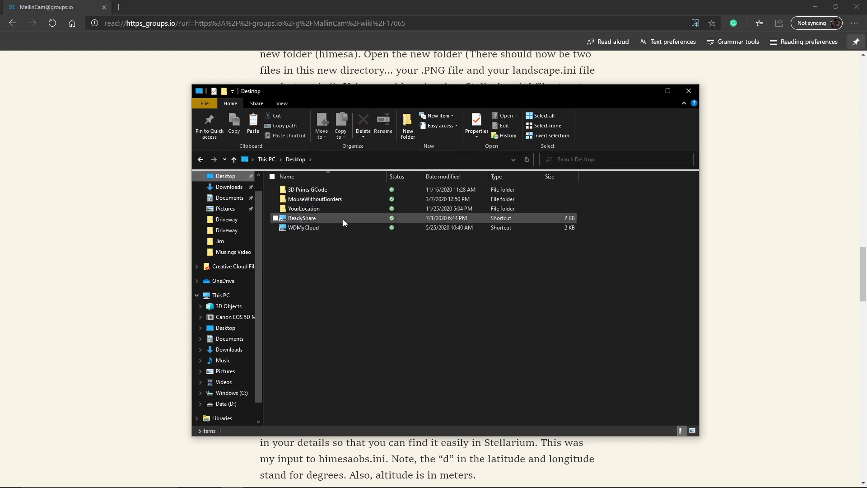
{"action": "key", "text": "ctrl+v"}
{"action": "left_click", "coordinate": [357, 189]}
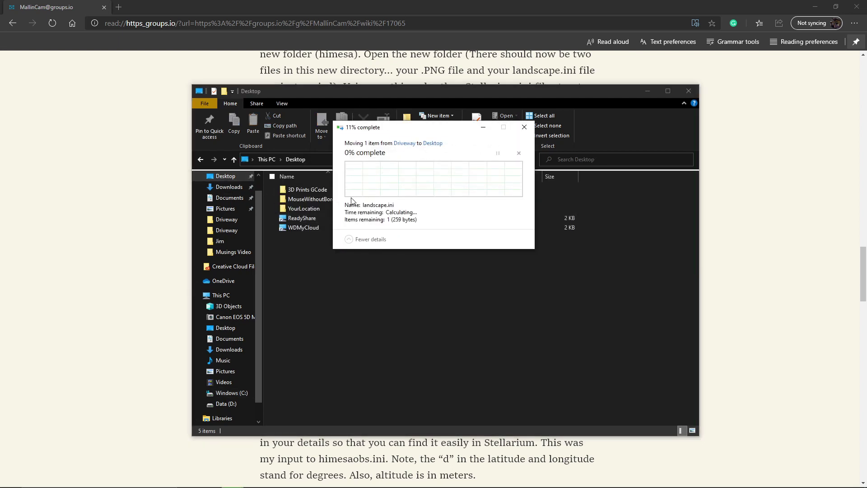
Step: Change angle_rotatez in the Desktop landscape.ini from 50 to 63 and save it
{"action": "double_click", "coordinate": [314, 217]}
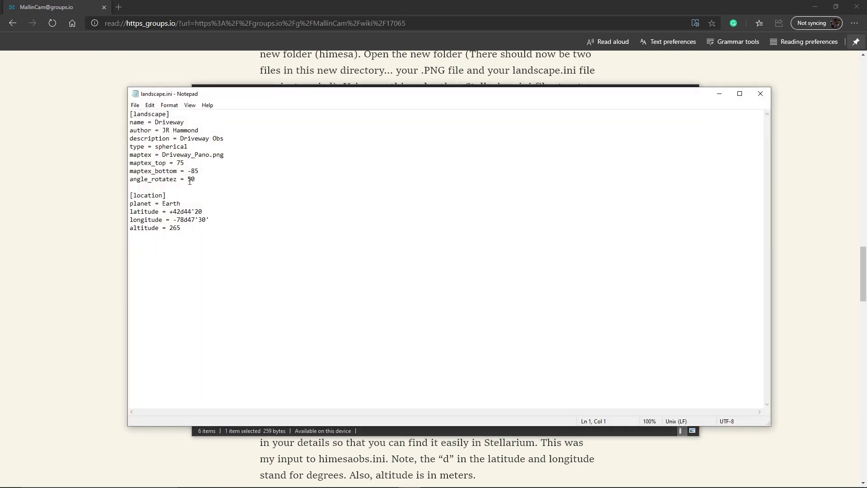
{"action": "left_click_drag", "start_coordinate": [187, 181], "coordinate": [196, 182]}
{"action": "type", "text": "63"}
{"action": "left_click", "coordinate": [761, 93]}
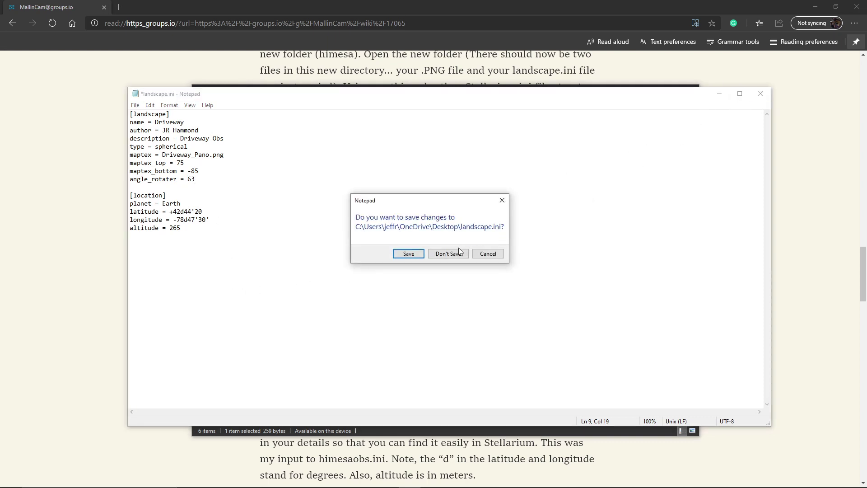
{"action": "left_click", "coordinate": [407, 254]}
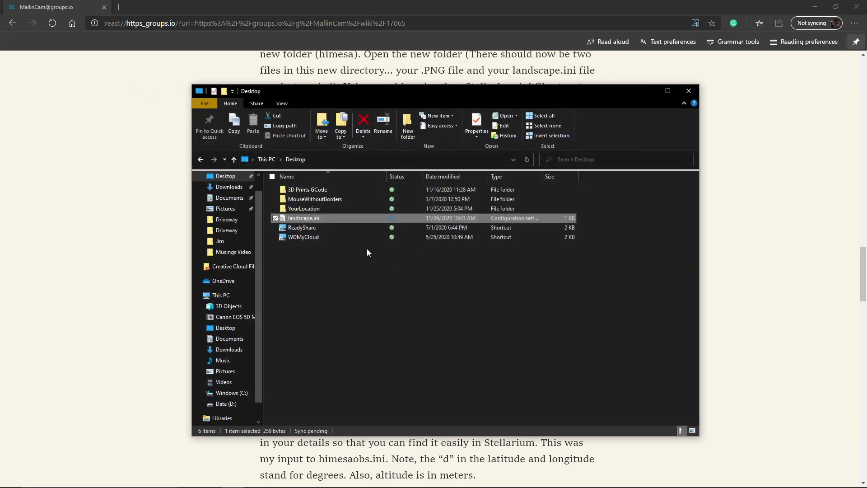
Step: Paste landscape.ini into C:\Program Files\Stellarium\landscapes\Driveway, granting administrator permission
{"action": "left_click", "coordinate": [224, 296]}
{"action": "double_click", "coordinate": [470, 291]}
{"action": "double_click", "coordinate": [342, 256]}
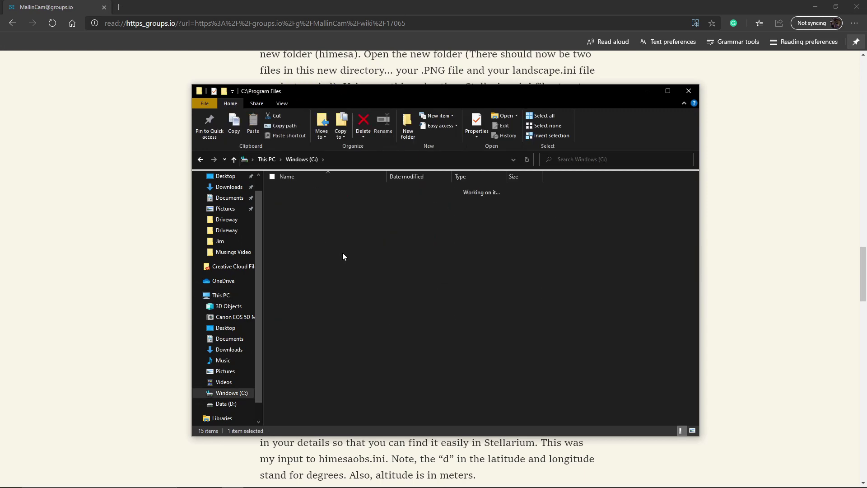
{"action": "scroll", "coordinate": [357, 320], "scroll_direction": "down", "scroll_amount": 6}
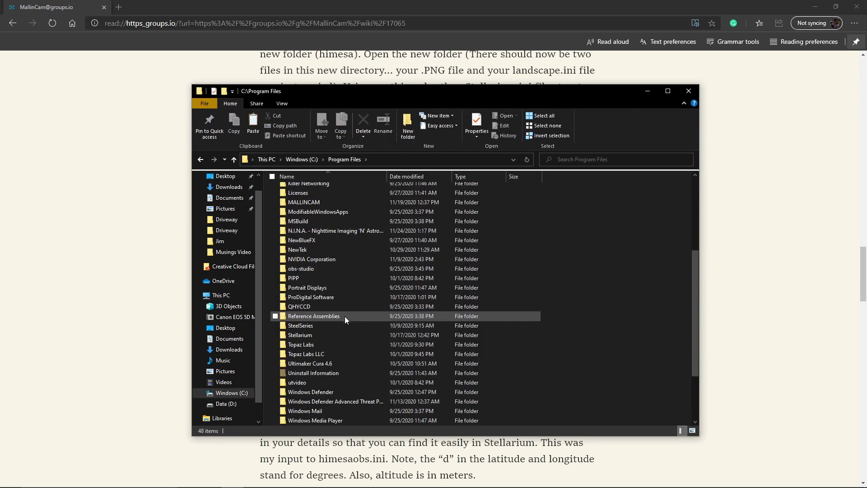
{"action": "double_click", "coordinate": [325, 333]}
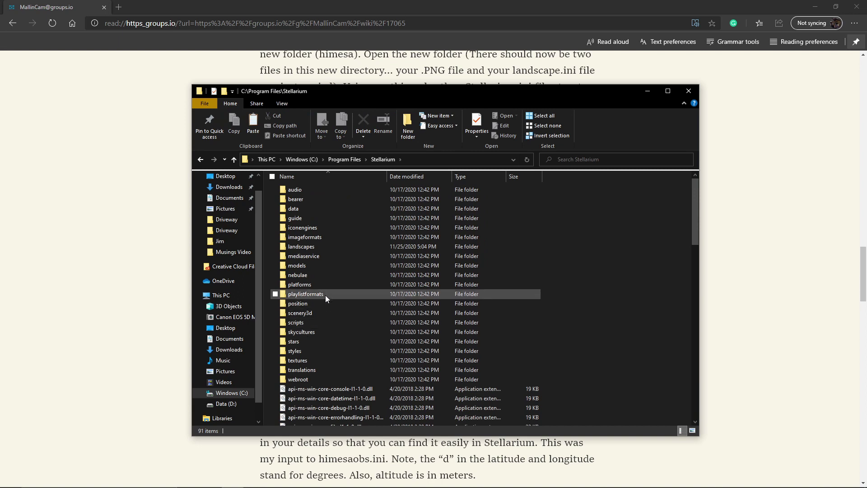
{"action": "double_click", "coordinate": [324, 246]}
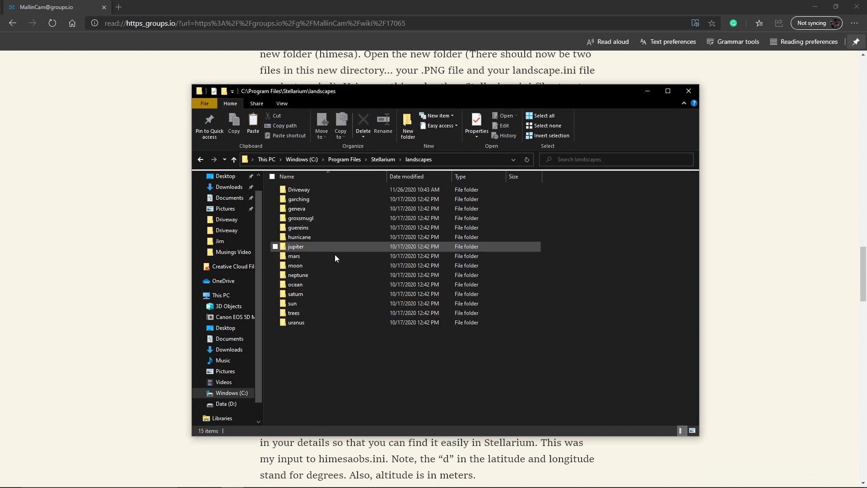
{"action": "double_click", "coordinate": [328, 191]}
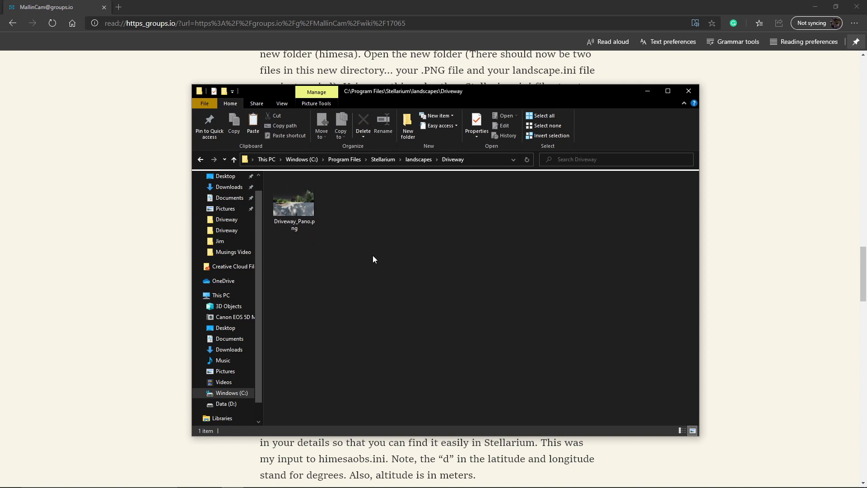
{"action": "key", "text": "ctrl+v"}
{"action": "left_click", "coordinate": [394, 189]}
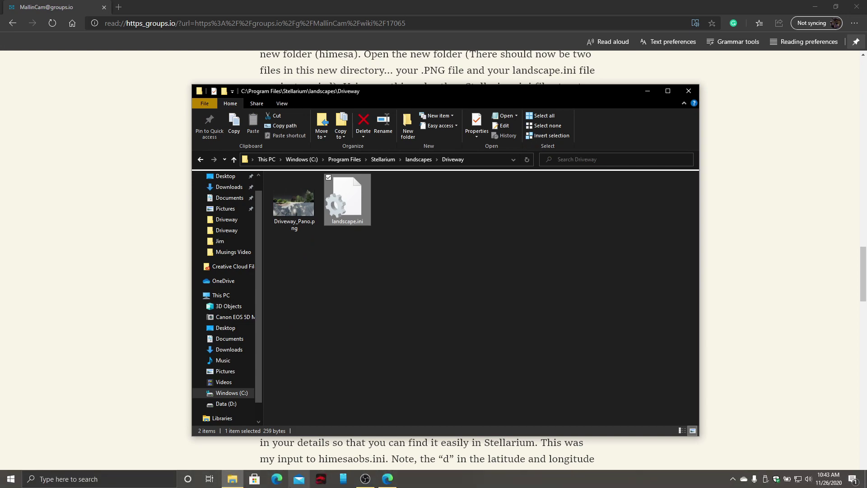
Step: Relaunch Stellarium and tilt the view to check the N marker sits below Polaris
{"action": "left_click", "coordinate": [11, 478]}
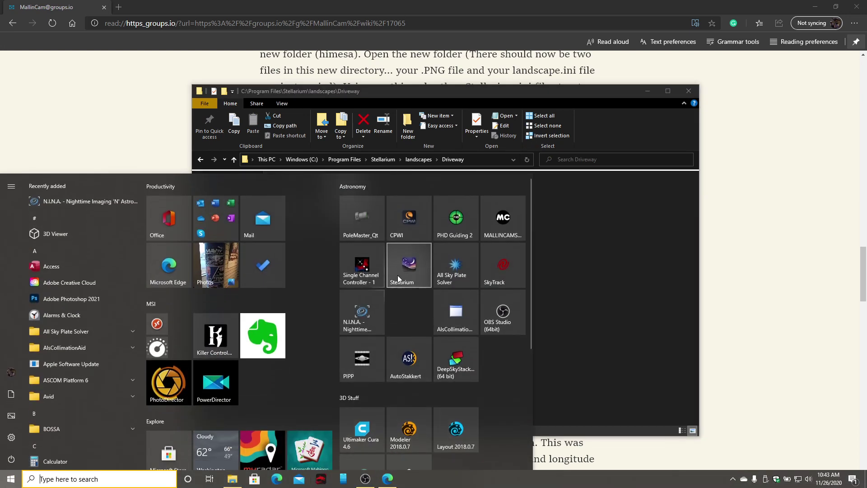
{"action": "left_click", "coordinate": [397, 268]}
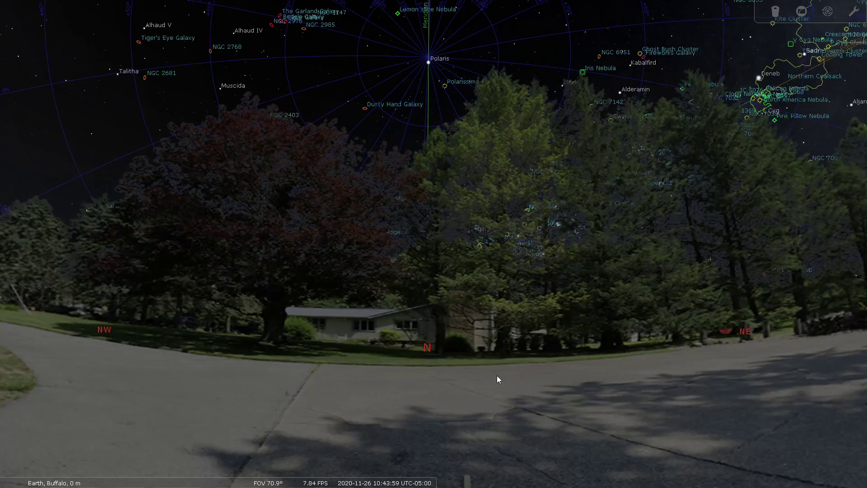
{"action": "left_click_drag", "start_coordinate": [507, 402], "coordinate": [509, 339]}
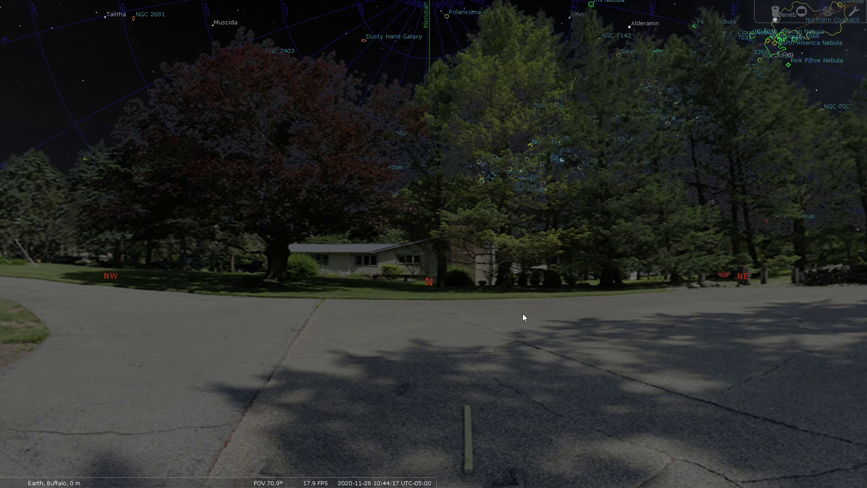
{"action": "left_click_drag", "start_coordinate": [529, 319], "coordinate": [546, 465]}
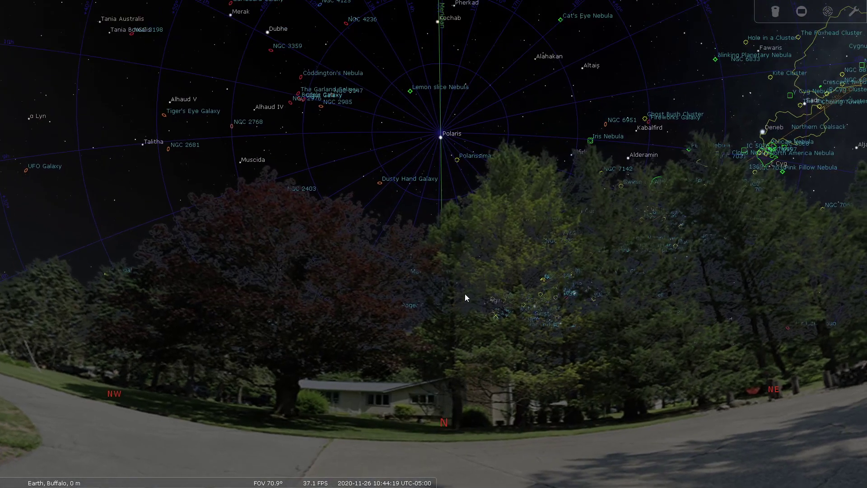
{"action": "key", "text": "alt+Tab"}
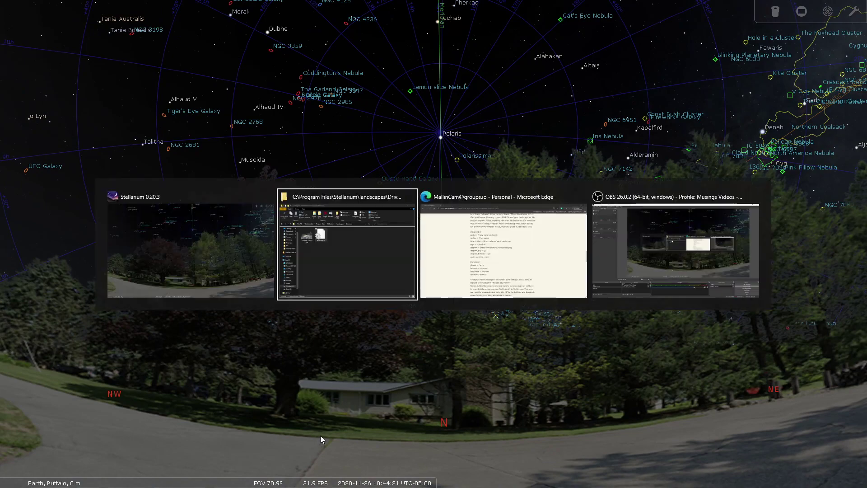
{"action": "key", "text": "alt+Tab"}
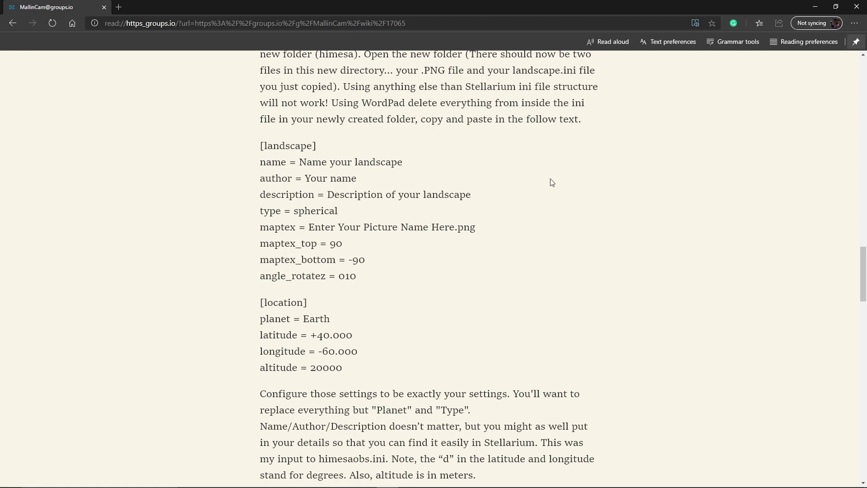
{"action": "scroll", "coordinate": [552, 182], "scroll_direction": "down", "scroll_amount": 20}
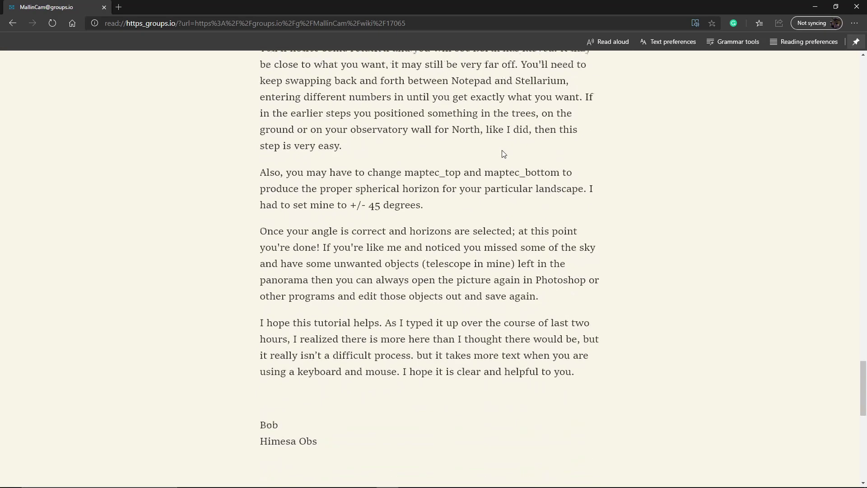
{"action": "scroll", "coordinate": [498, 140], "scroll_direction": "down", "scroll_amount": 4}
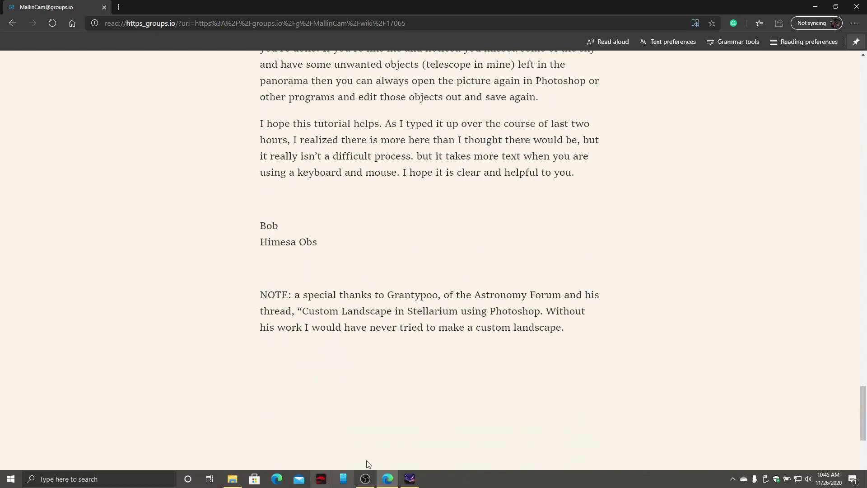
{"action": "scroll", "coordinate": [344, 368], "scroll_direction": "up", "scroll_amount": 3}
{"action": "scroll", "coordinate": [344, 367], "scroll_direction": "up", "scroll_amount": 18}
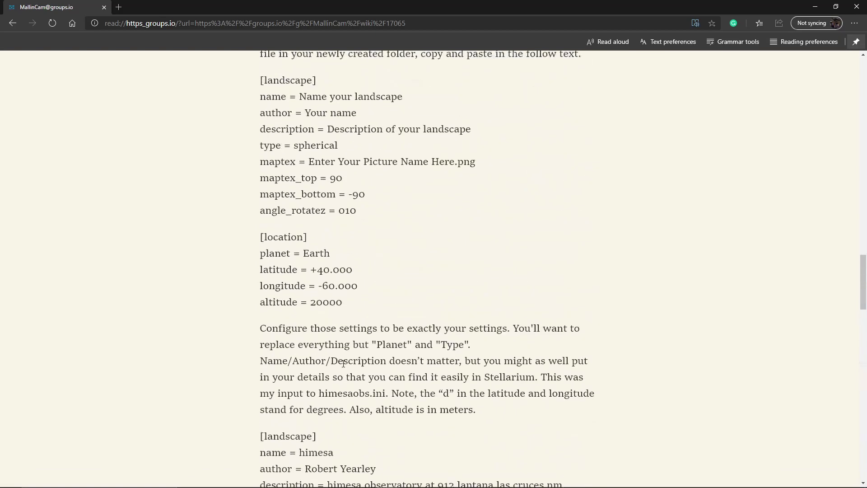
{"action": "key", "text": "alt+Tab"}
{"action": "key", "text": "alt+Tab"}
{"action": "key", "text": "alt+Tab"}
{"action": "key", "text": "alt+Tab"}
{"action": "key", "text": "alt+Tab"}
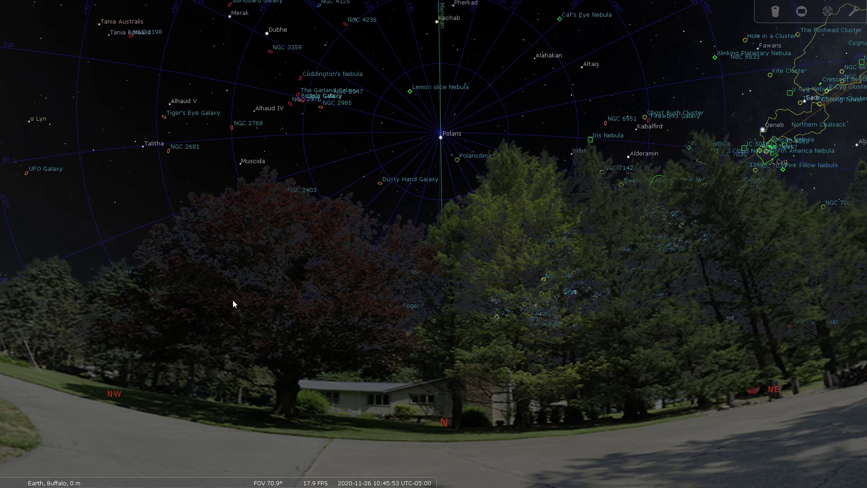
Step: Confirm the Driveway folder is listed in Stellarium's landscapes folder, then return to the sky view
{"action": "key", "text": "alt+Tab"}
{"action": "key", "text": "alt+Tab"}
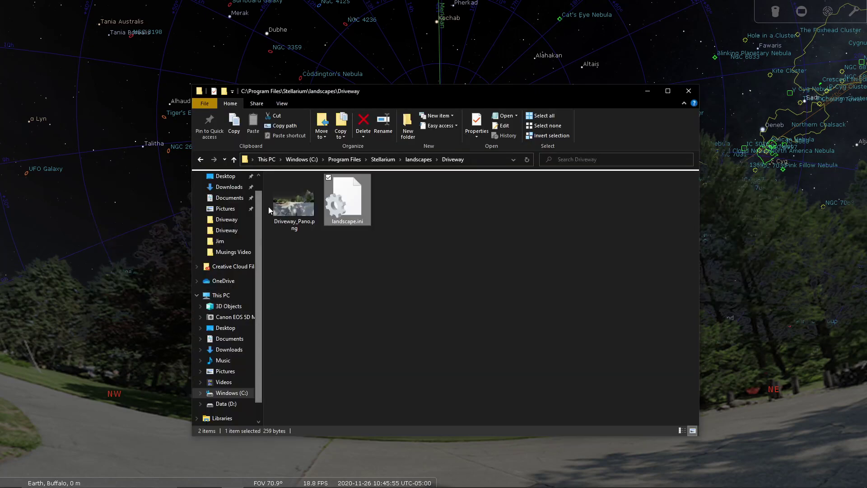
{"action": "left_click", "coordinate": [414, 158]}
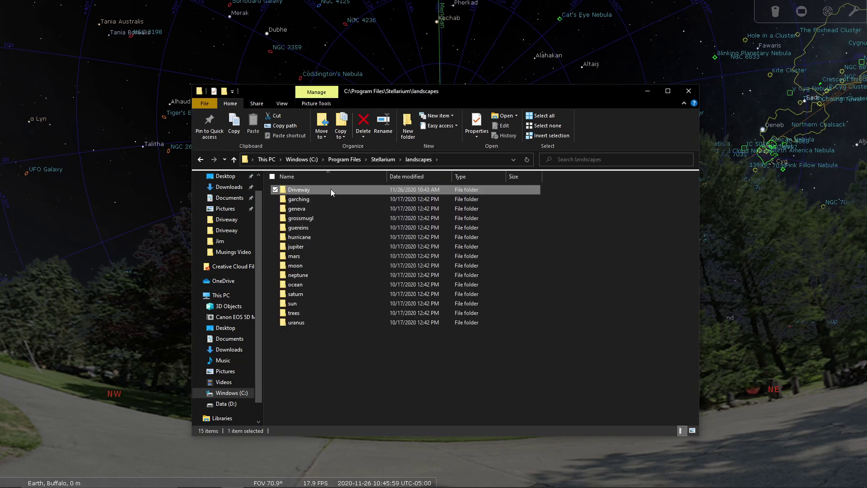
{"action": "mouse_move", "coordinate": [316, 192]}
{"action": "left_click", "coordinate": [39, 214]}
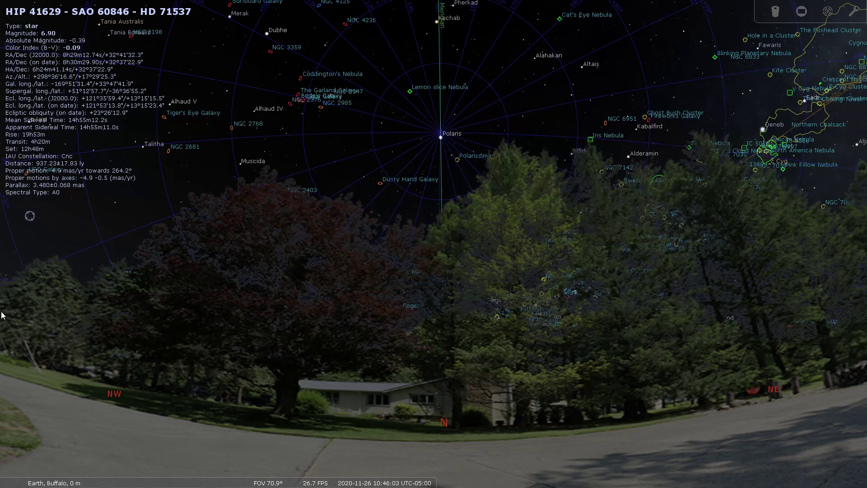
{"action": "mouse_move", "coordinate": [17, 364]}
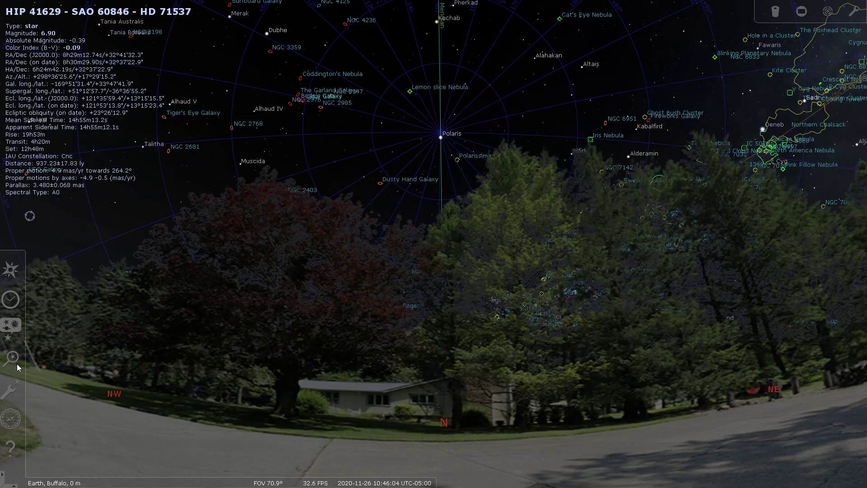
Step: Review the Driveway entry on the viewing options' Landscape tab, then bring up Configuration with F2
{"action": "left_click", "coordinate": [13, 329]}
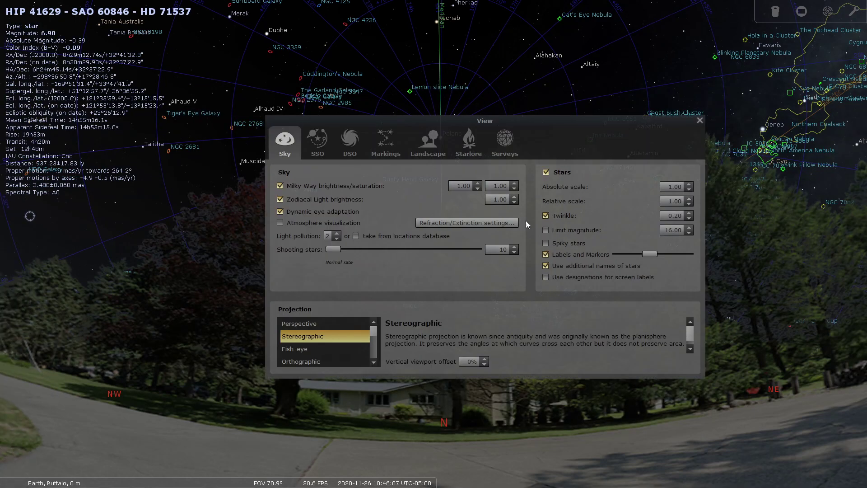
{"action": "left_click", "coordinate": [429, 138]}
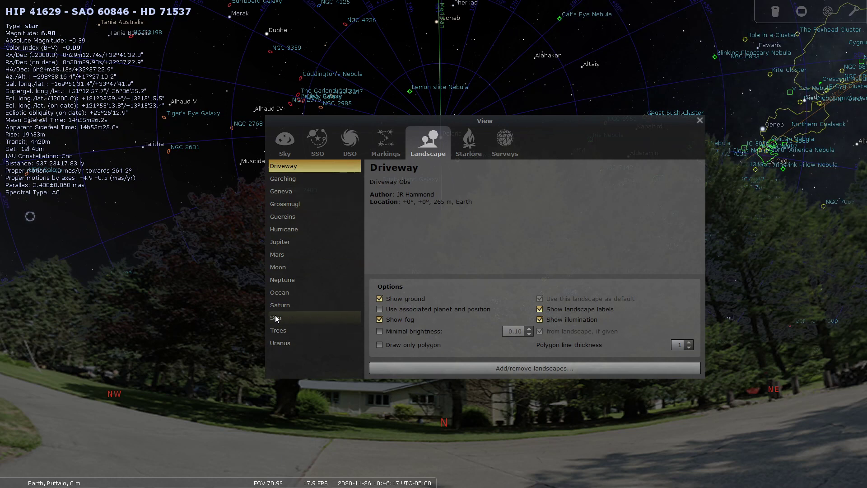
{"action": "mouse_move", "coordinate": [2, 384]}
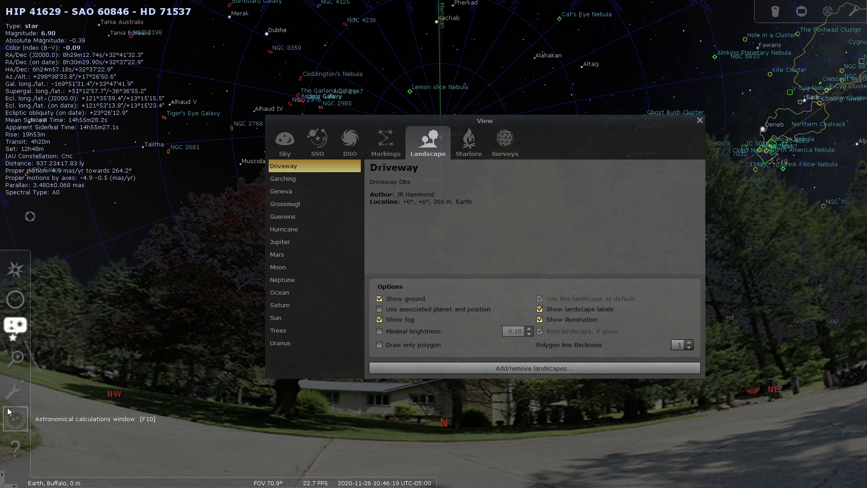
{"action": "key", "text": "F2"}
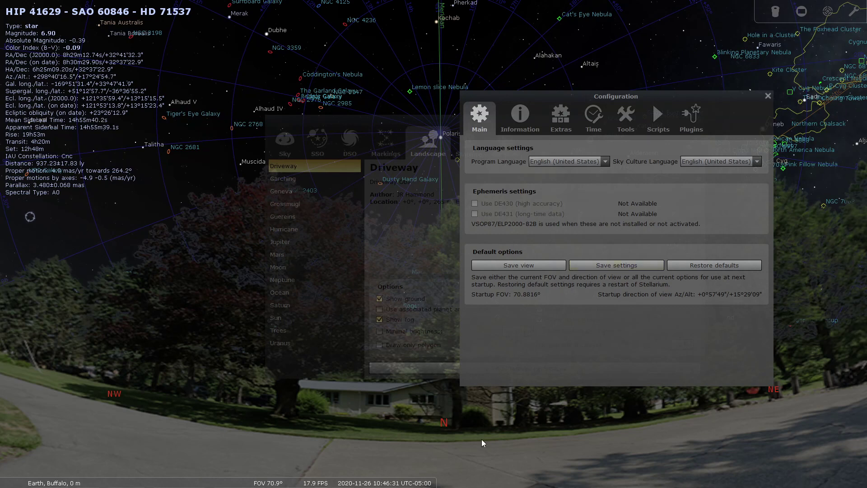
Step: Close Configuration, reopen it from the left toolbar, then close both the Configuration and View dialogs
{"action": "left_click", "coordinate": [767, 96]}
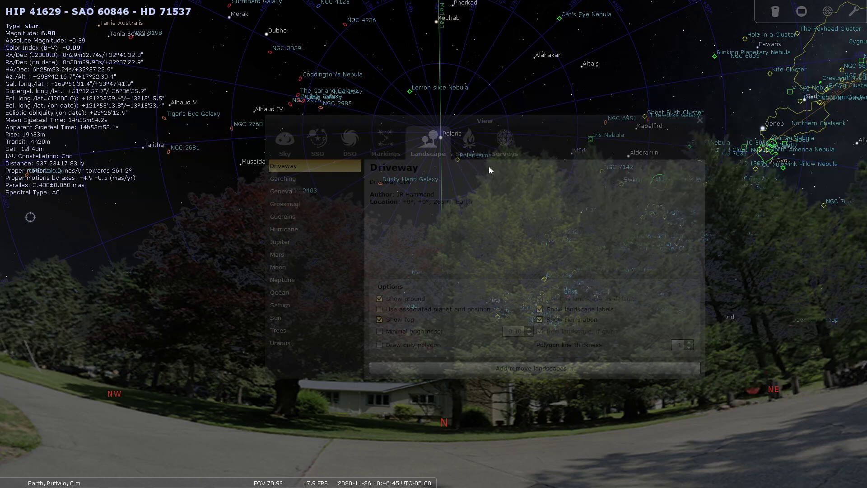
{"action": "left_click", "coordinate": [505, 123]}
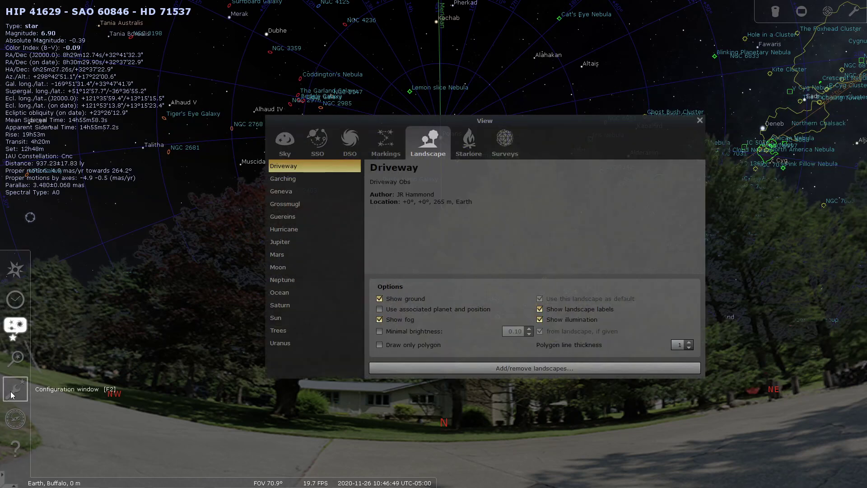
{"action": "left_click", "coordinate": [15, 388]}
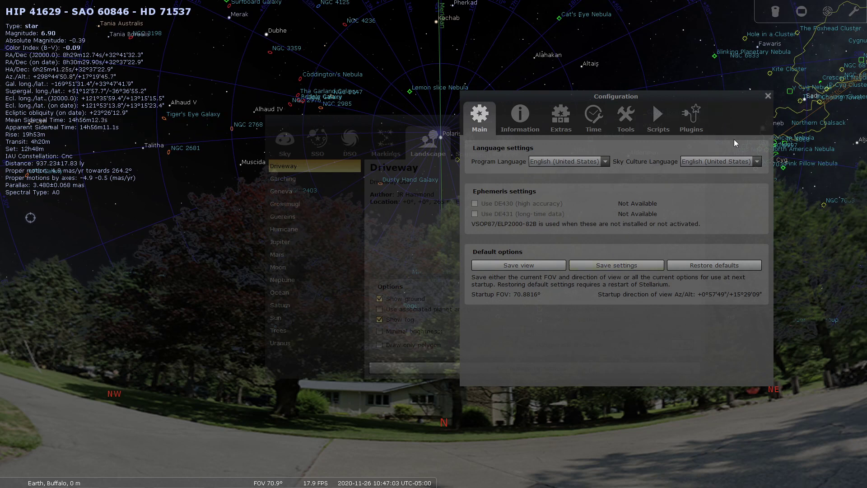
{"action": "left_click", "coordinate": [768, 96]}
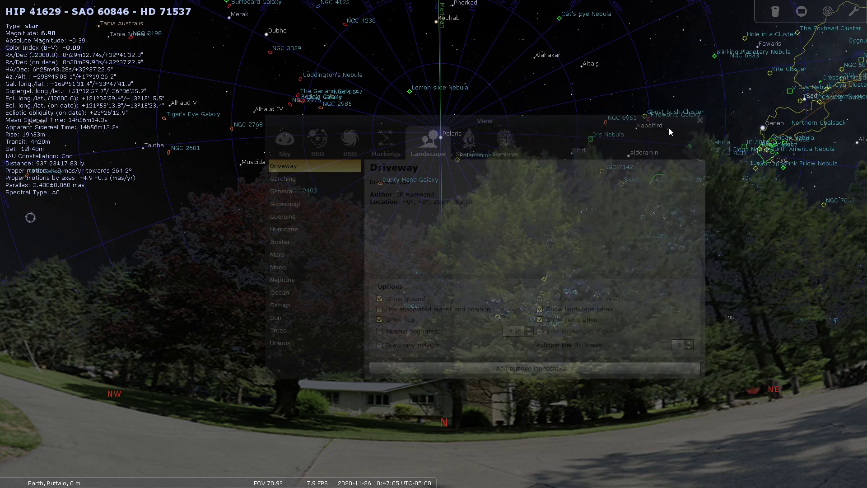
{"action": "left_click", "coordinate": [699, 120]}
Step: Quit and relaunch Stellarium so it reopens on the Driveway panorama facing Polaris
{"action": "mouse_move", "coordinate": [27, 480]}
{"action": "left_click", "coordinate": [426, 479]}
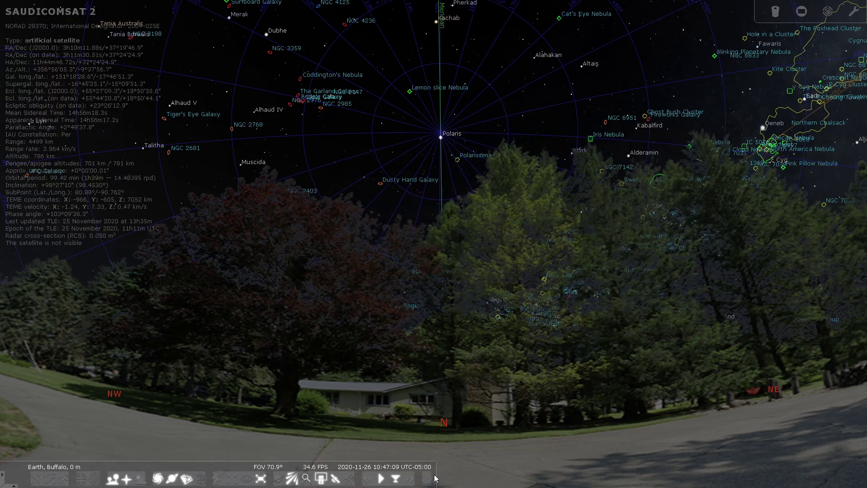
{"action": "left_click", "coordinate": [425, 479]}
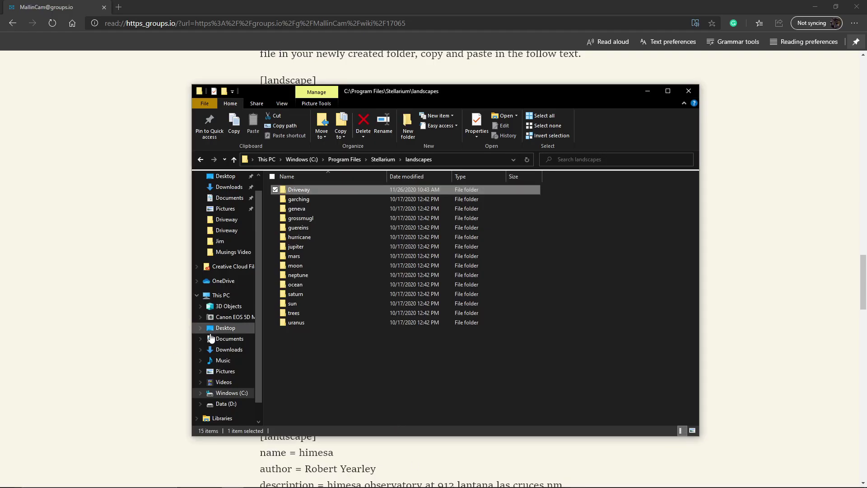
{"action": "left_click", "coordinate": [5, 482]}
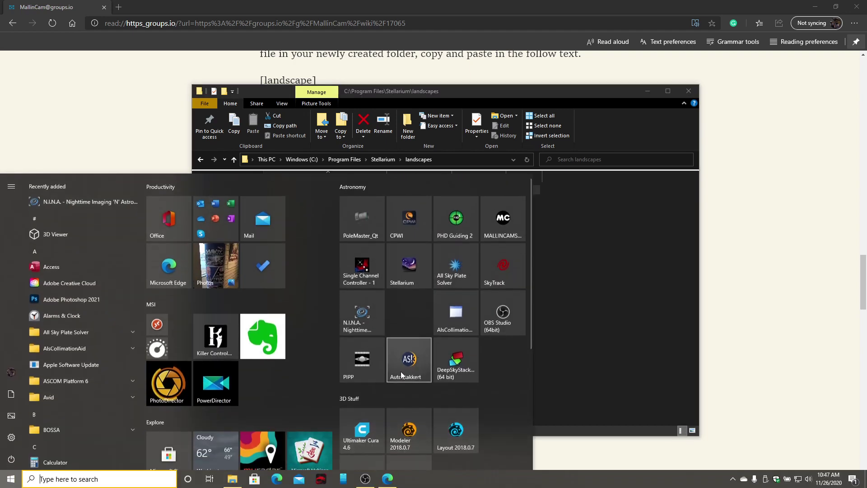
{"action": "left_click", "coordinate": [413, 262]}
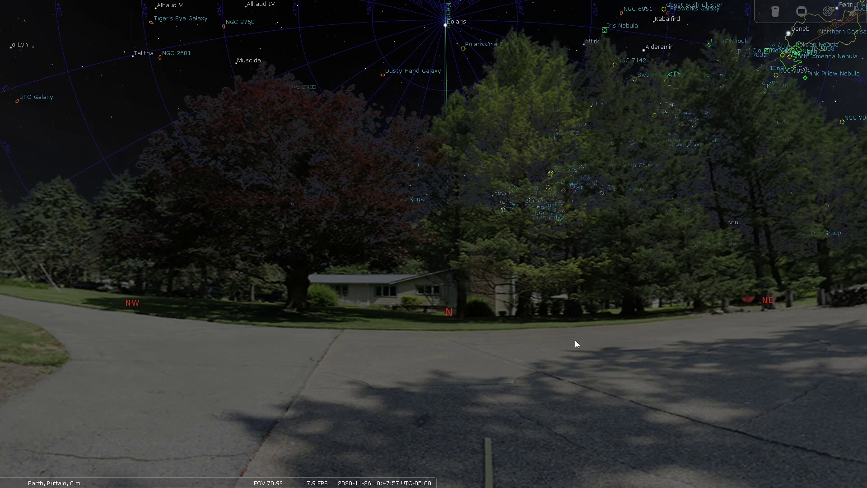
Step: Switch back to the Edge tutorial article
{"action": "mouse_move", "coordinate": [332, 479]}
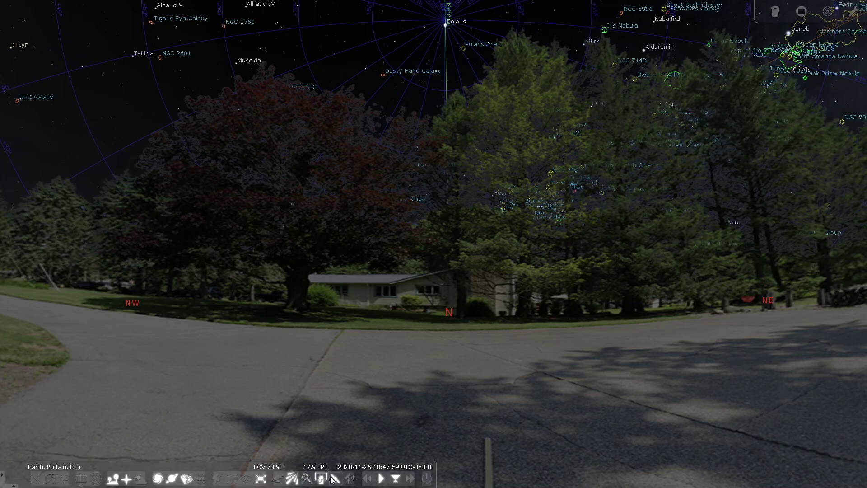
{"action": "key", "text": "alt+Tab"}
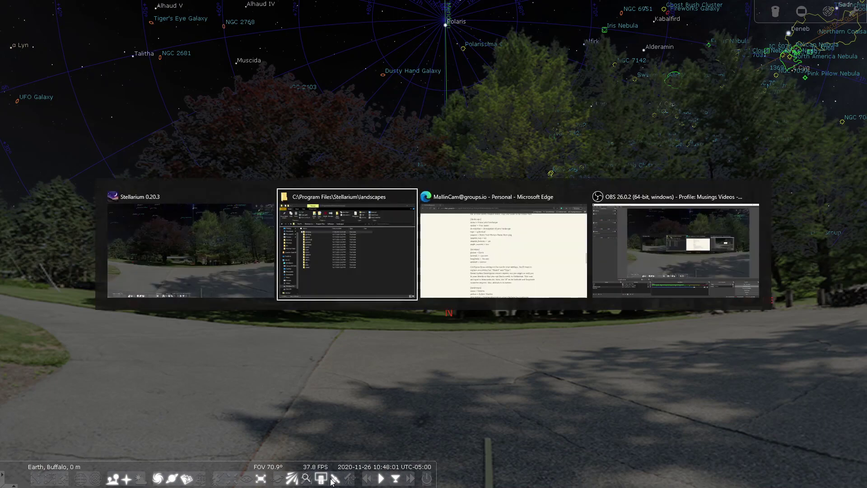
{"action": "key", "text": "alt+Tab"}
{"action": "key", "text": "alt+Tab"}
{"action": "key", "text": "alt+Tab"}
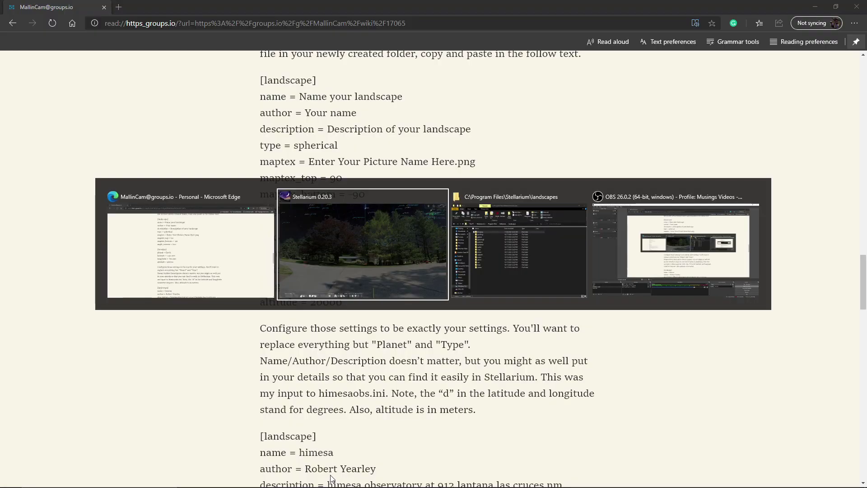
{"action": "key", "text": "alt+Tab"}
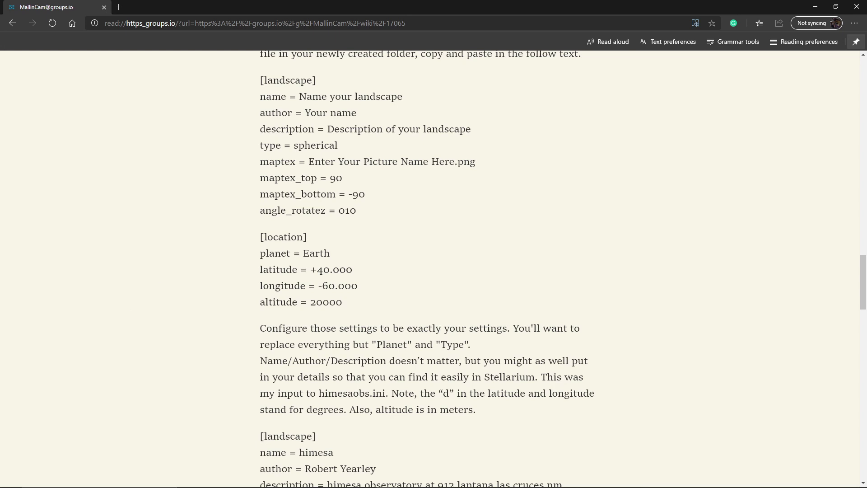
Step: Pan around the Driveway panorama through south, south-west, north and north-east, ending on the garage and Sun
{"action": "key", "text": "alt+Tab"}
{"action": "key", "text": "alt+Tab"}
{"action": "left_click_drag", "start_coordinate": [557, 228], "coordinate": [86, 113]}
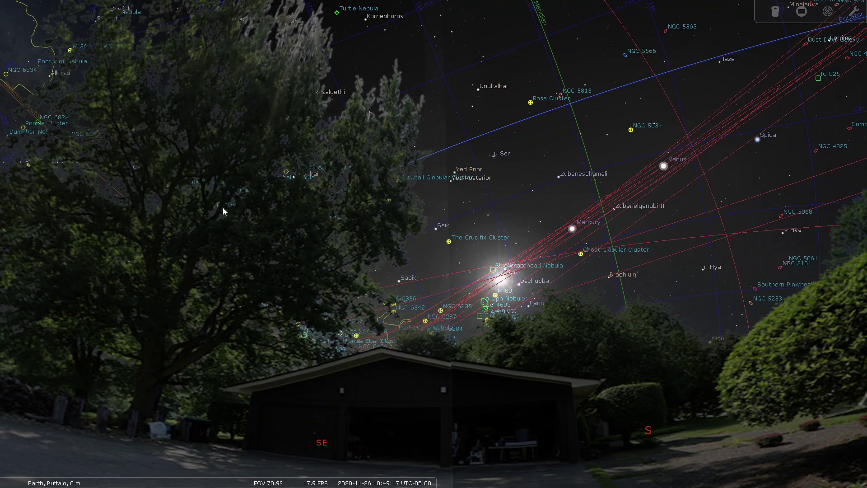
{"action": "left_click_drag", "start_coordinate": [246, 247], "coordinate": [131, 221]}
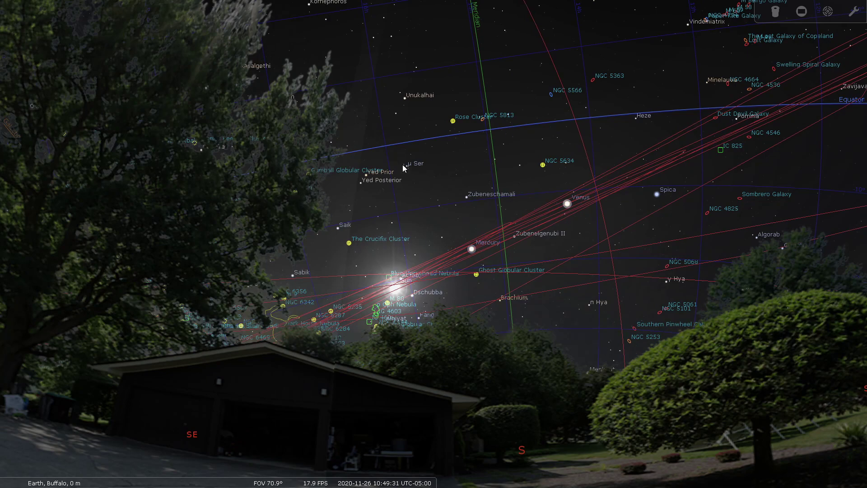
{"action": "left_click_drag", "start_coordinate": [509, 118], "coordinate": [197, 47]}
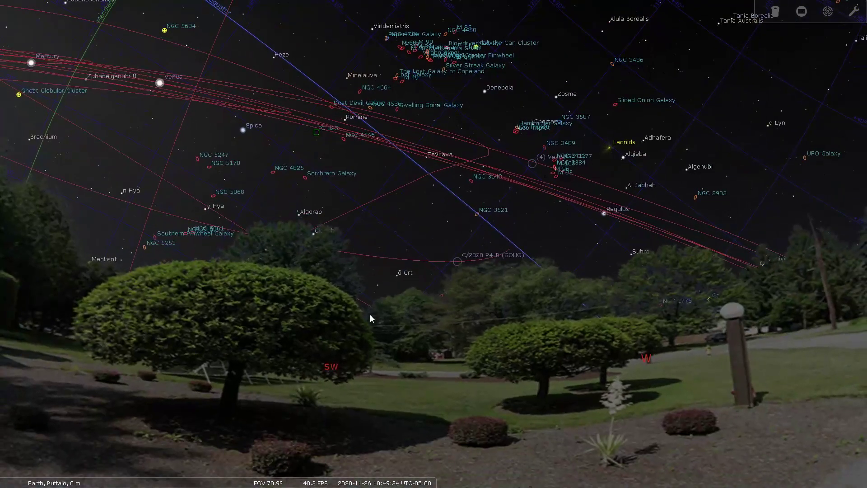
{"action": "left_click_drag", "start_coordinate": [370, 314], "coordinate": [41, 194]}
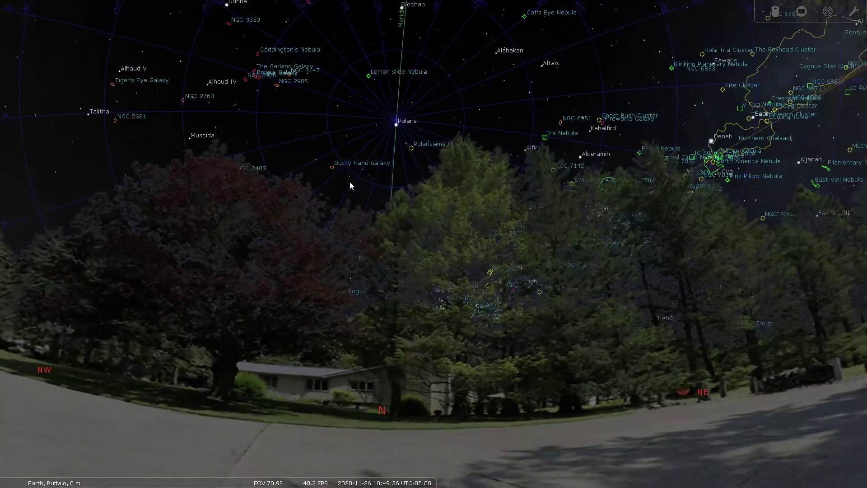
{"action": "left_click_drag", "start_coordinate": [350, 185], "coordinate": [107, 141]}
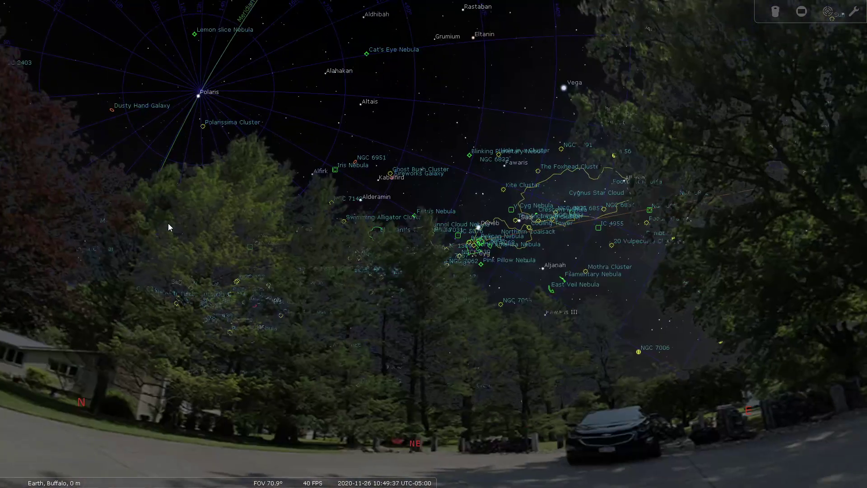
{"action": "left_click_drag", "start_coordinate": [192, 218], "coordinate": [301, 115]}
{"action": "left_click_drag", "start_coordinate": [400, 158], "coordinate": [28, 159]}
{"action": "left_click_drag", "start_coordinate": [287, 154], "coordinate": [212, 231]}
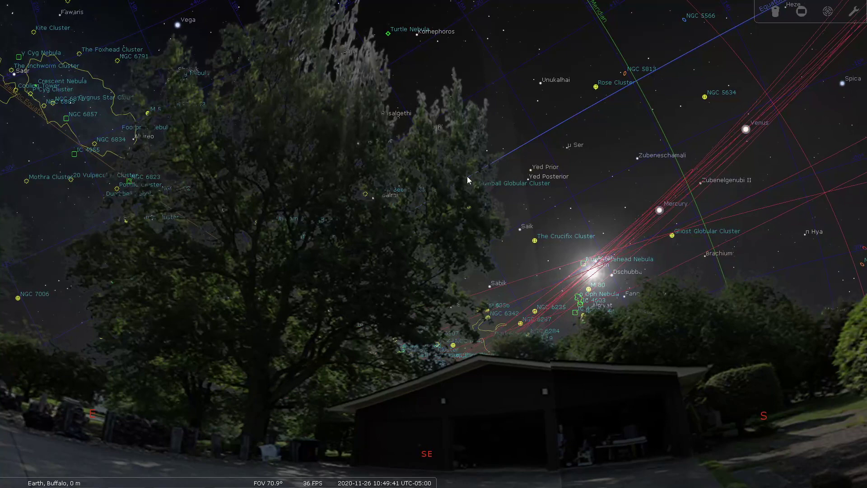